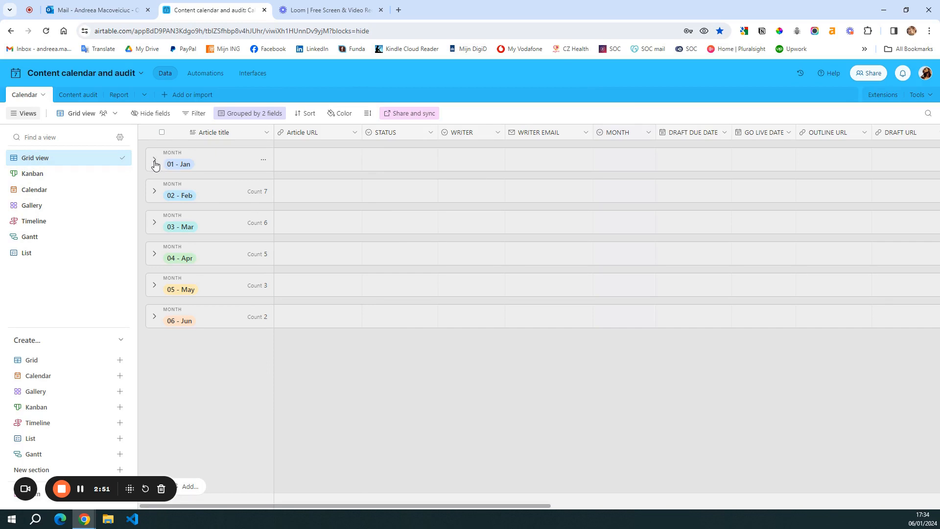
- Look inside the 01 - Jan group, collapse it again, and review the Grid view's management and export options
left_click(155, 163)
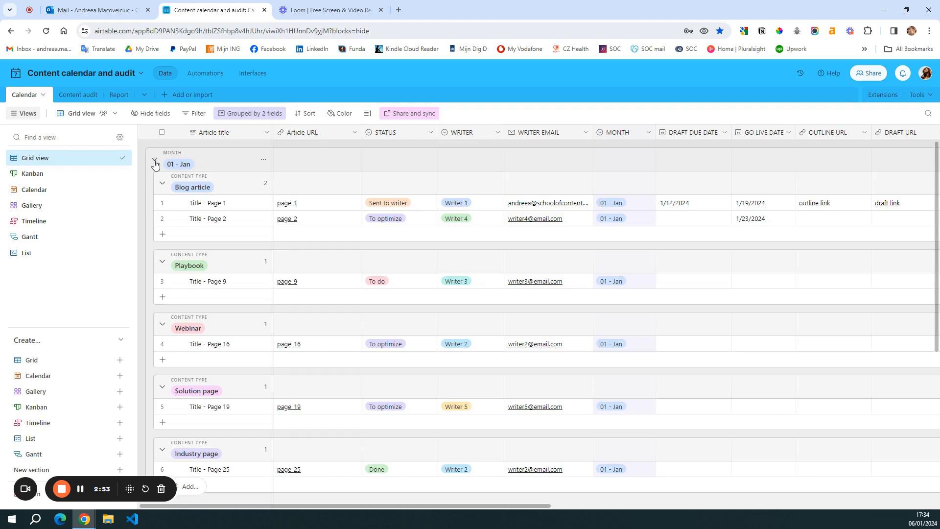
left_click(155, 162)
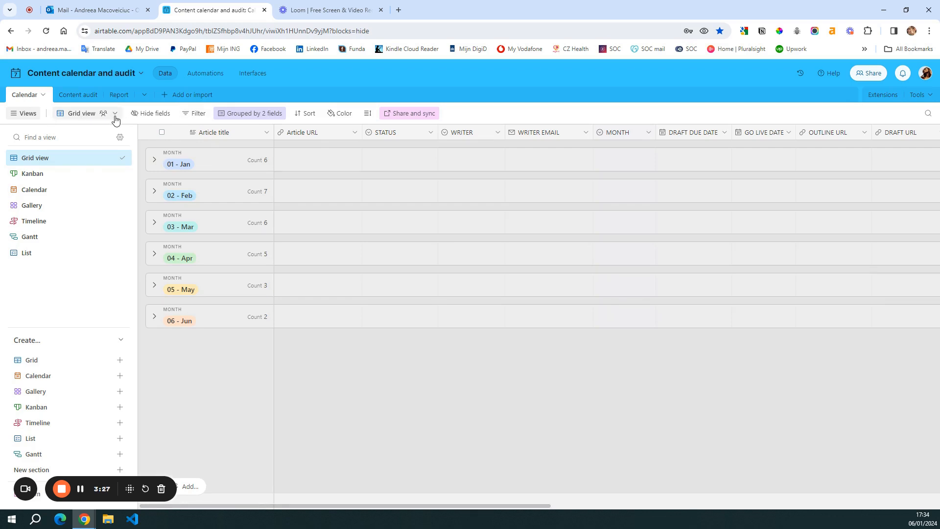
left_click(116, 117)
mouse_move(120, 149)
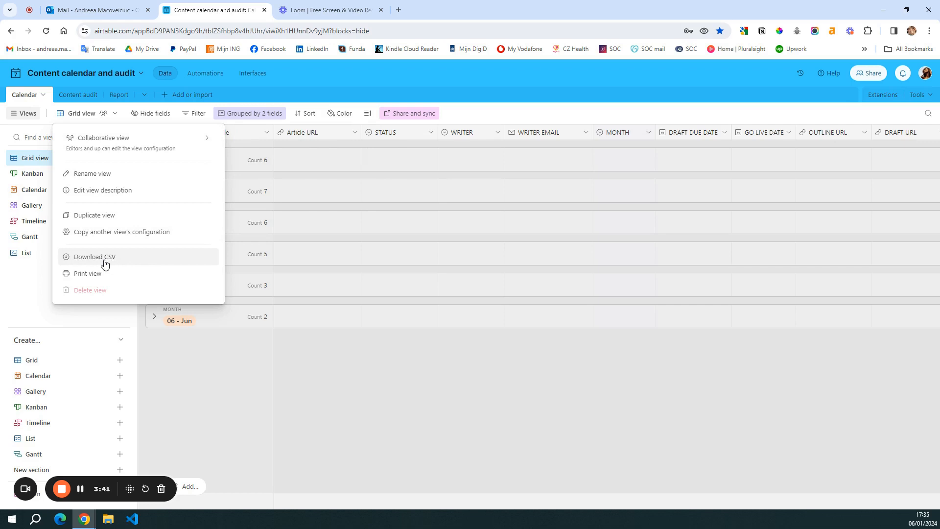
left_click(494, 404)
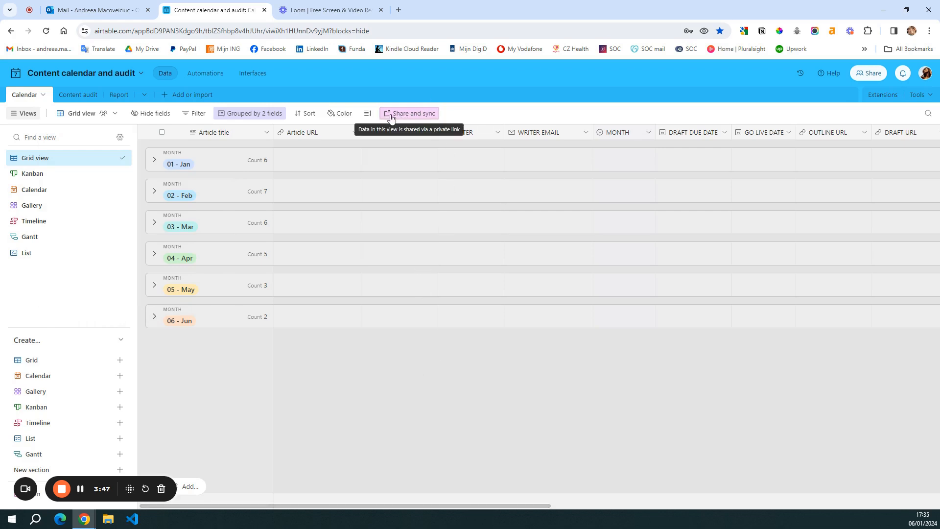
- Examine the base's sharing settings for the Grid view link, including which views can be shared
left_click(424, 119)
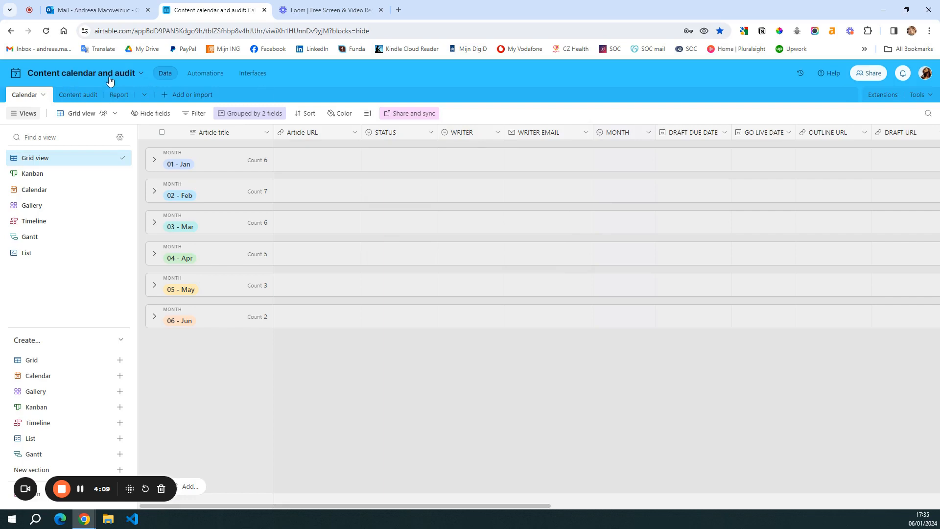
left_click(141, 74)
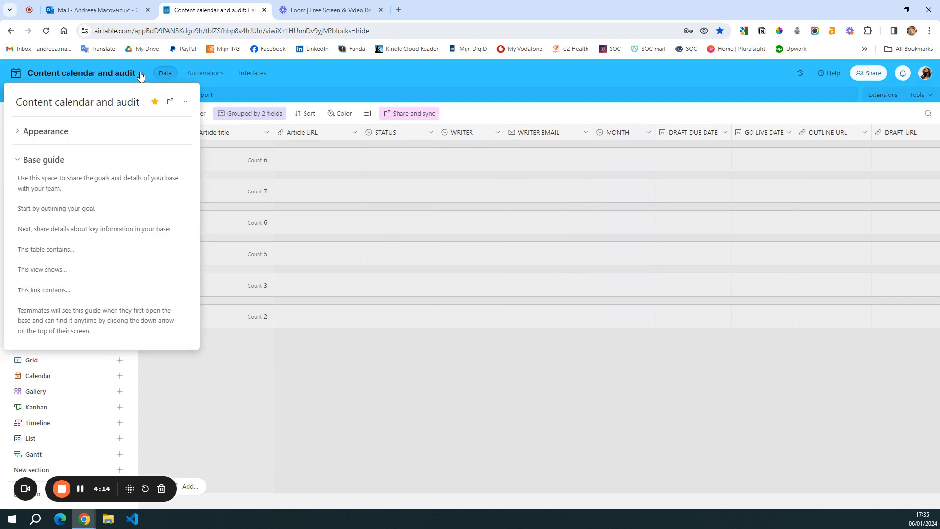
left_click(171, 104)
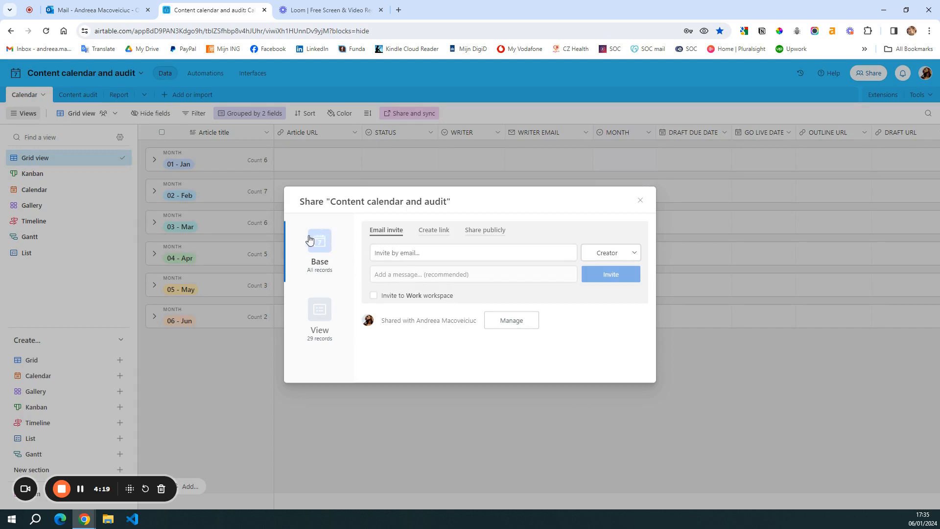
left_click(322, 312)
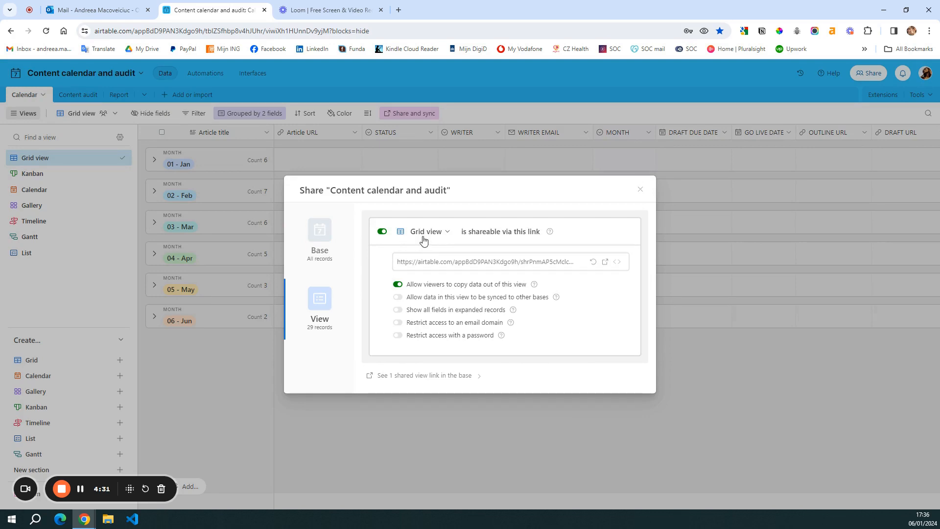
left_click(448, 234)
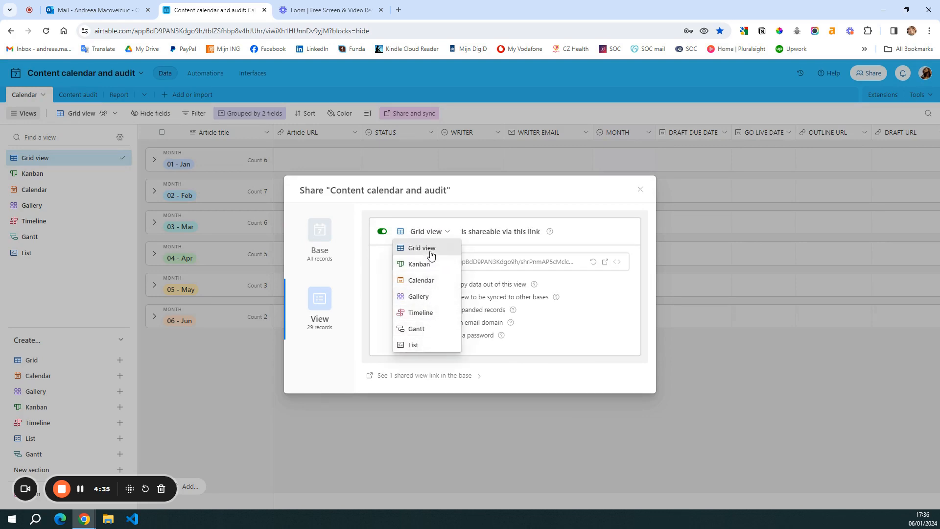
left_click(580, 202)
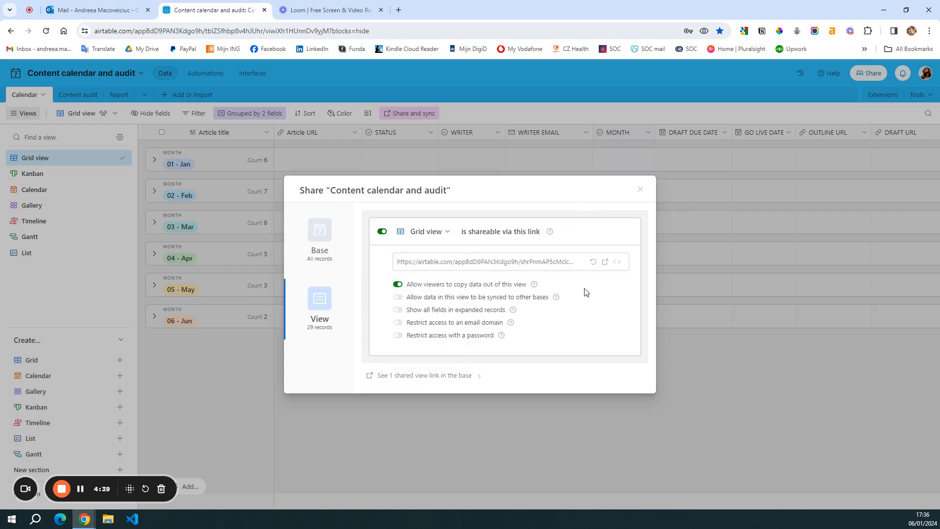
- Review the email invite and public sharing settings for the whole base, and close the sharing dialog
left_click(321, 235)
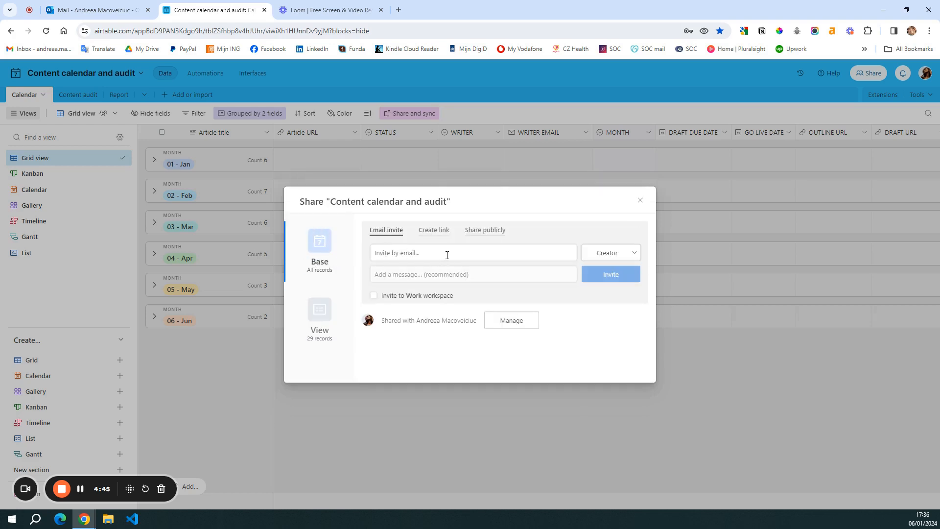
left_click(497, 232)
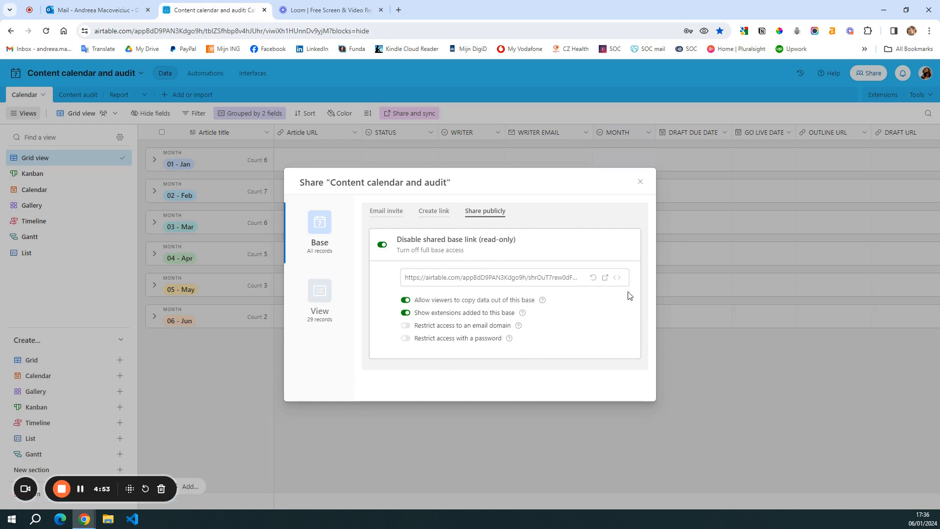
left_click(641, 182)
- Open the Kanban view and stack its records by the MONTH field
left_click(74, 174)
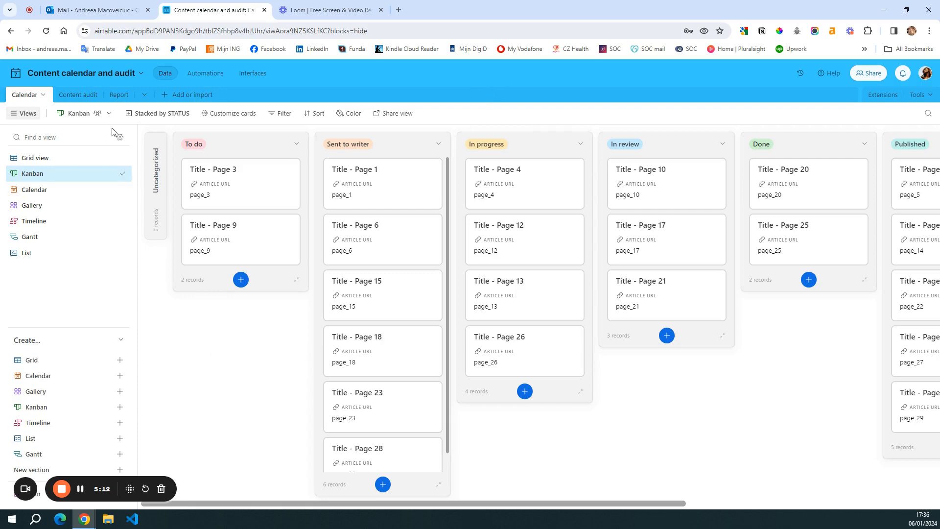
left_click(146, 114)
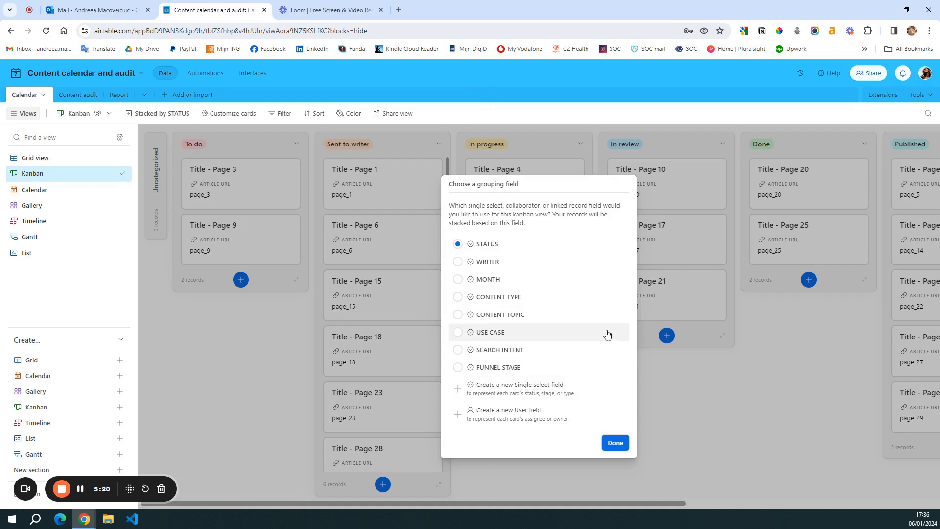
left_click(491, 283)
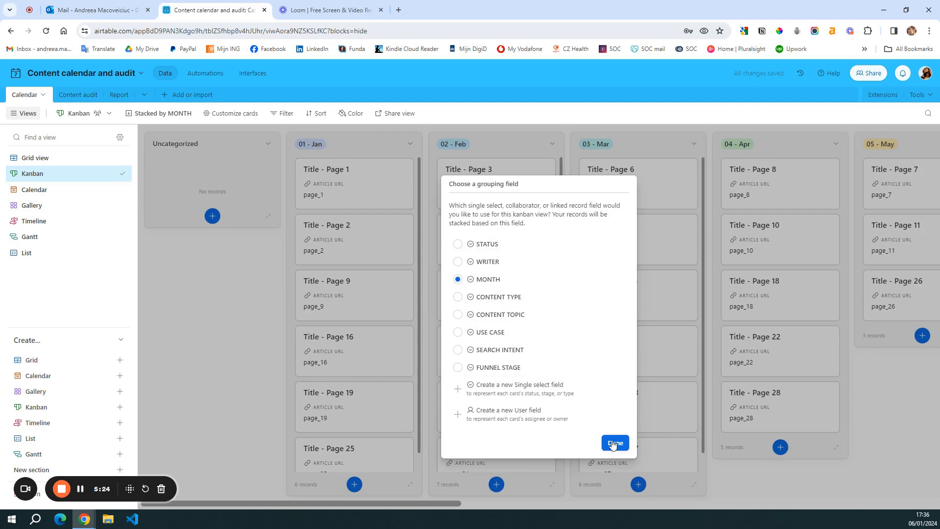
left_click(614, 443)
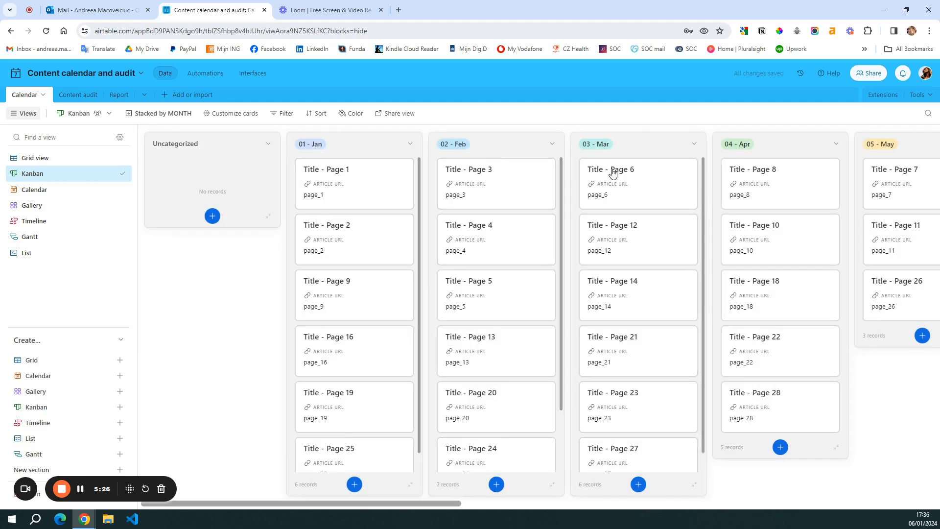
- Stack the Kanban view's records by the STATUS field
left_click(176, 114)
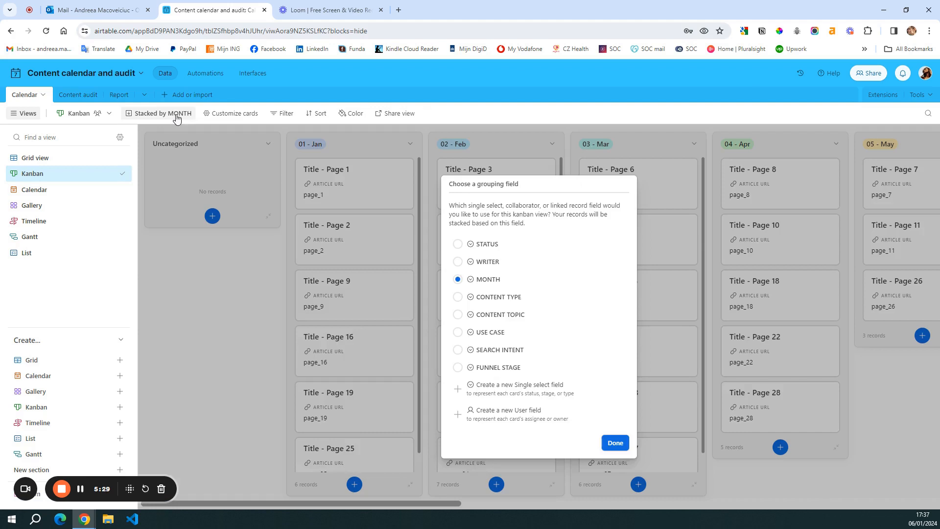
left_click(483, 244)
left_click(615, 444)
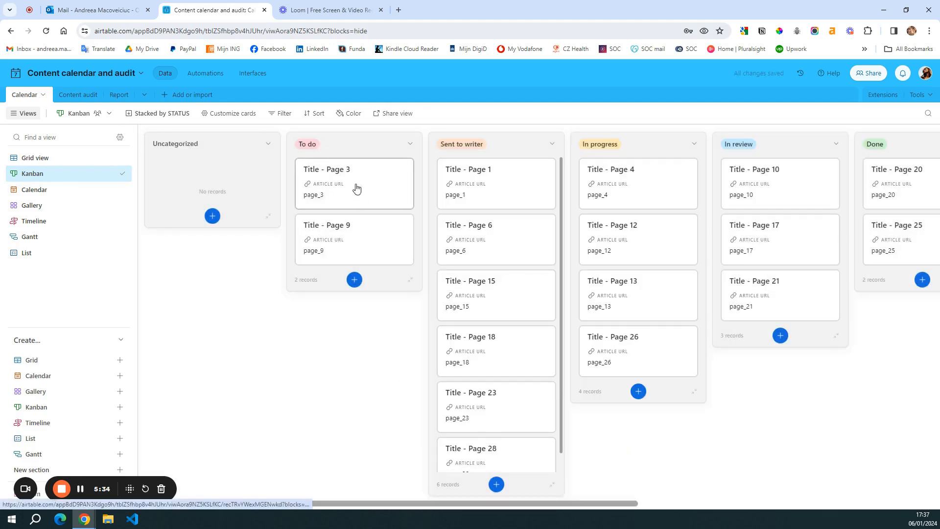
- Show the STATUS, WRITER, MONTH and GO LIVE DATE fields on the Kanban cards
left_click(248, 115)
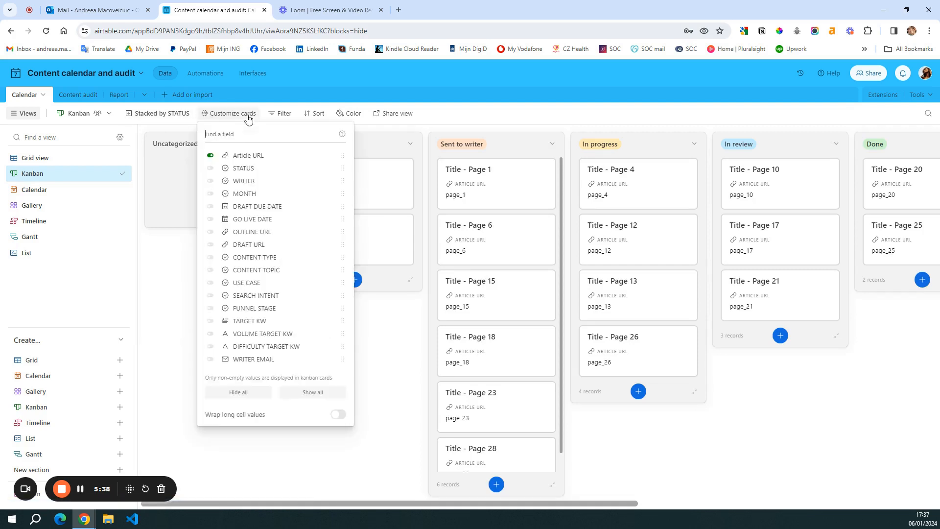
left_click(210, 168)
left_click(211, 181)
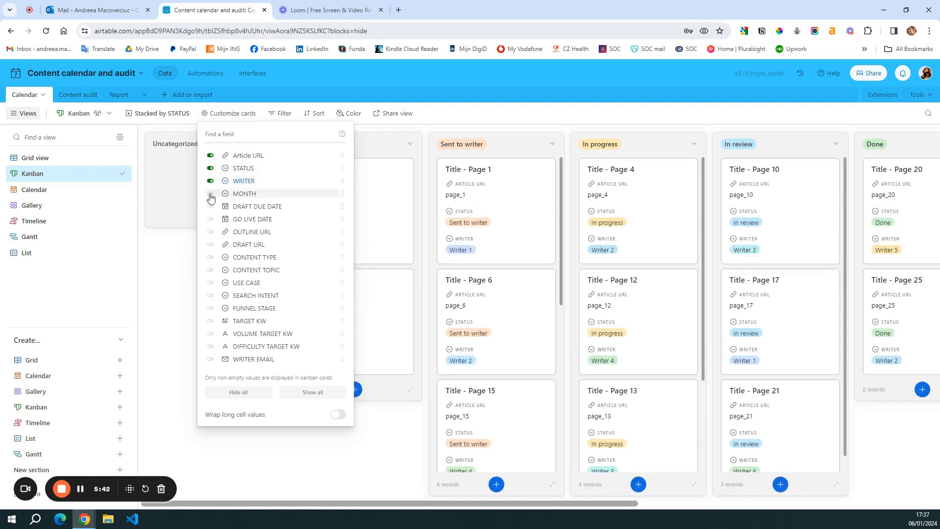
left_click(210, 194)
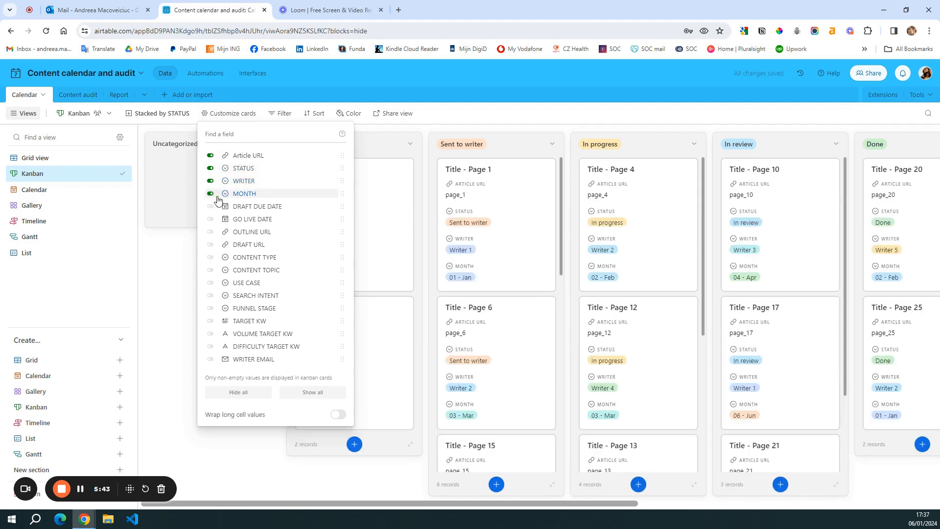
left_click(211, 220)
left_click(240, 462)
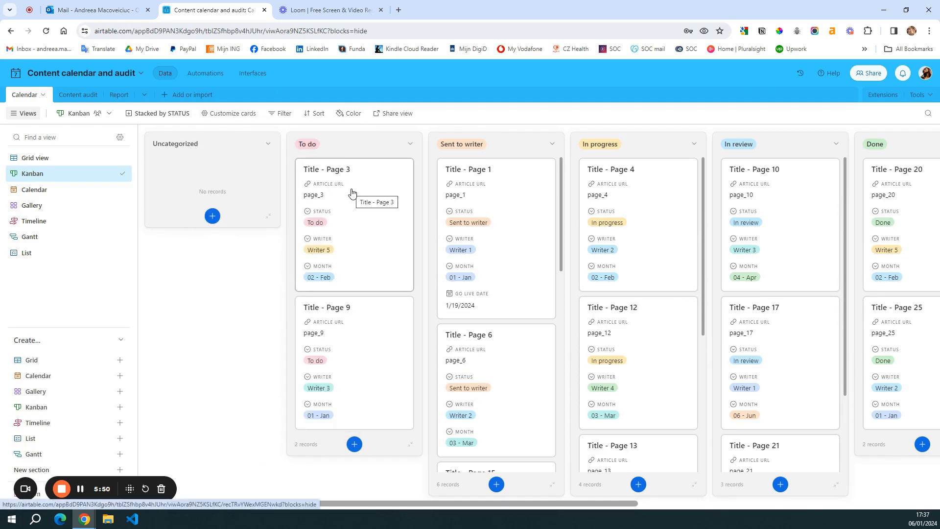
- Filter the Kanban view to records where STATUS is To do
left_click(282, 116)
left_click(291, 150)
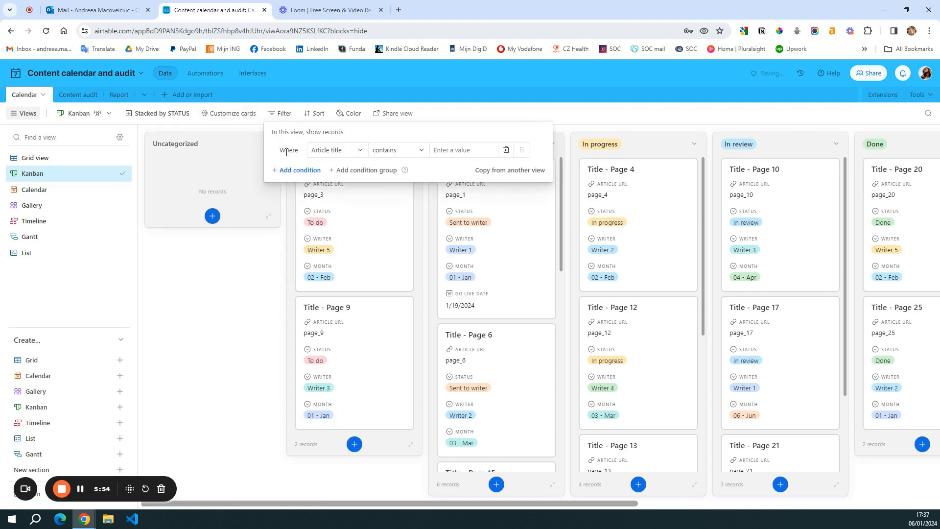
left_click(335, 154)
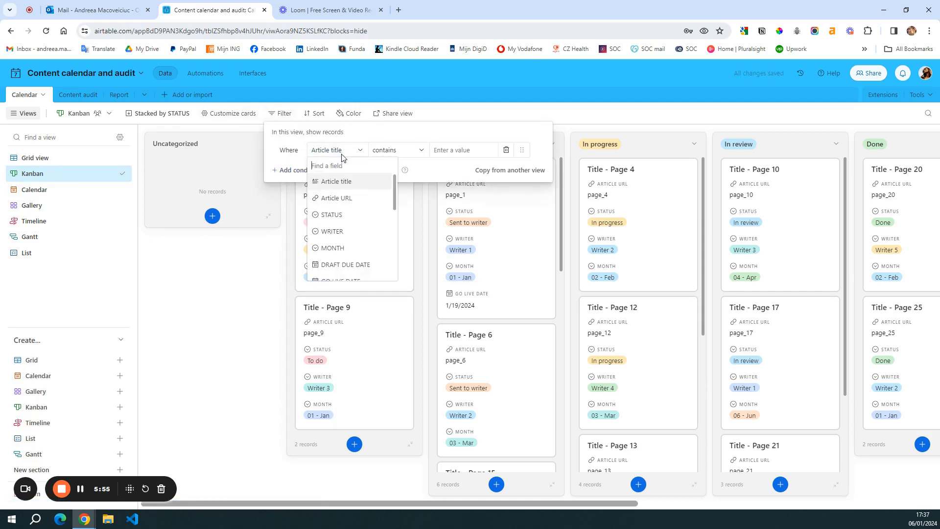
left_click(345, 215)
left_click(474, 152)
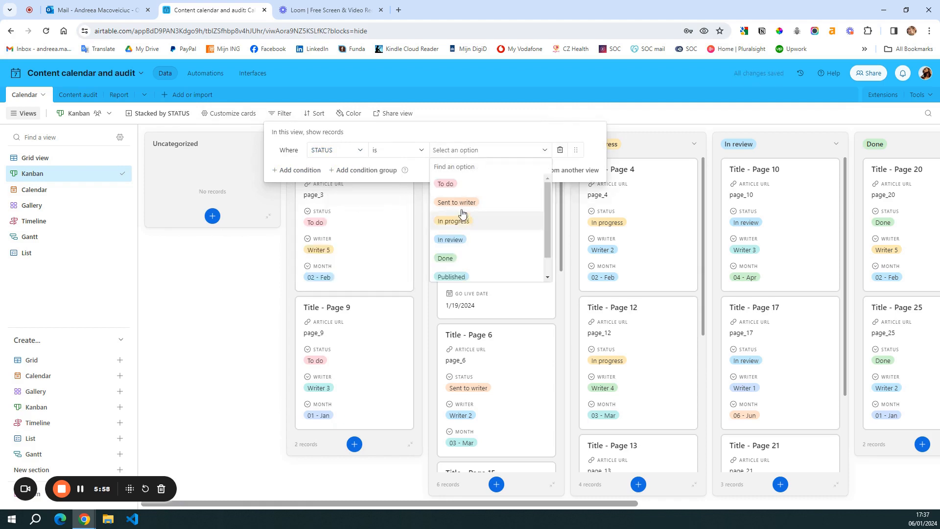
left_click(450, 185)
left_click(276, 184)
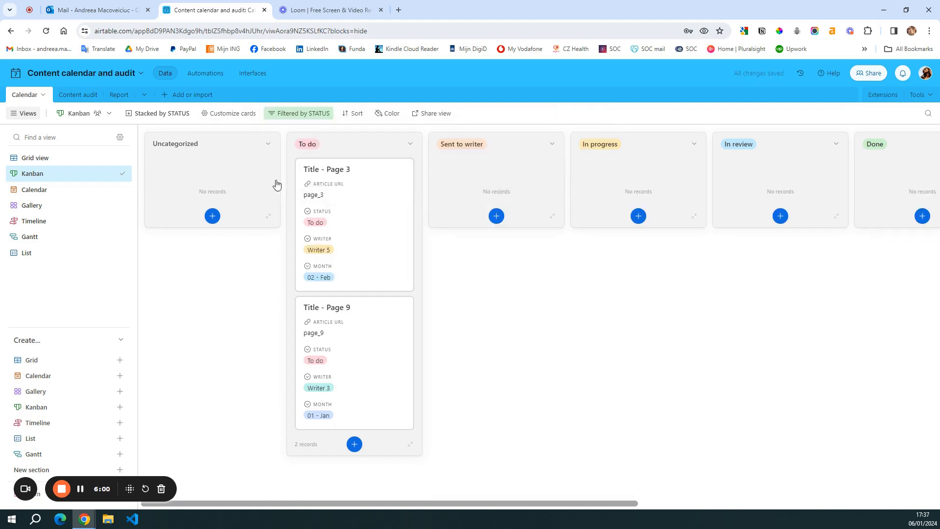
- Remove the STATUS filter condition from the Kanban view
left_click(316, 117)
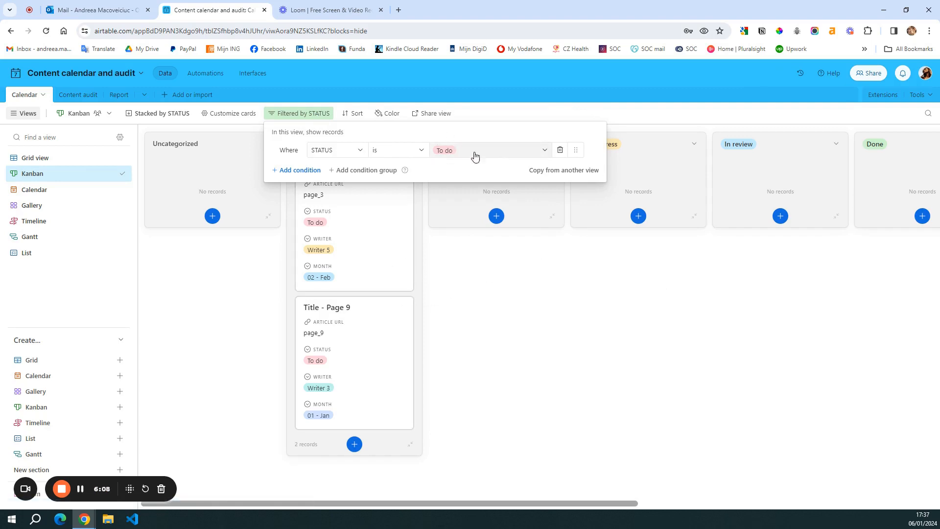
left_click(560, 150)
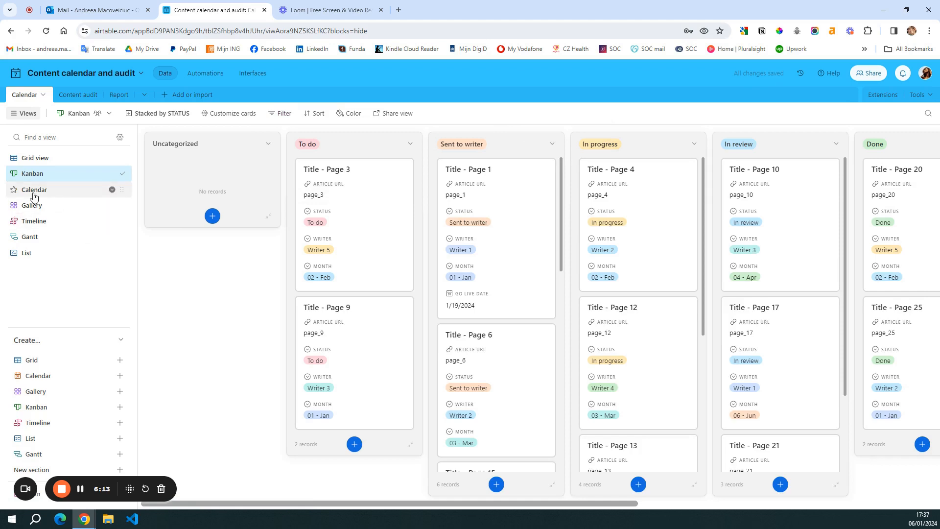
- In the Calendar view, keep GO LIVE DATE as the date field and schedule Title - Page 3 on January 24, 2024
left_click(52, 194)
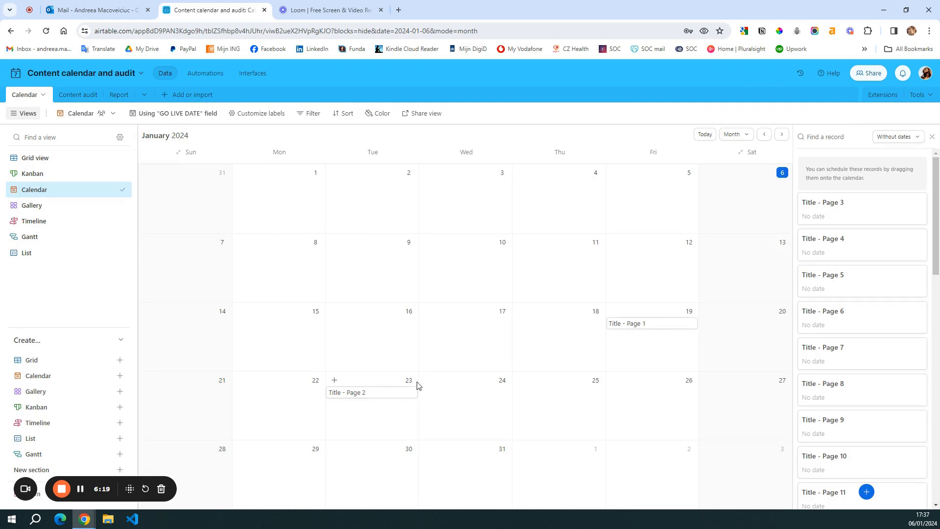
left_click(186, 120)
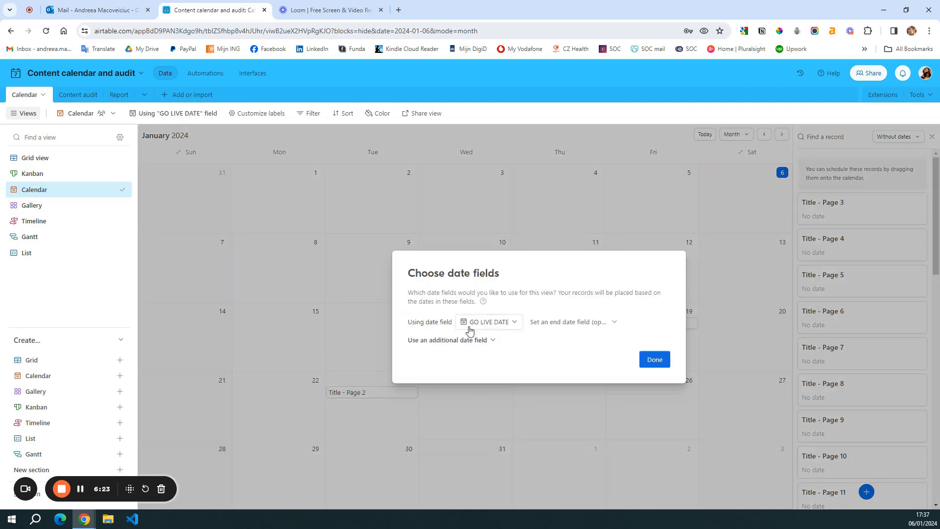
left_click(656, 361)
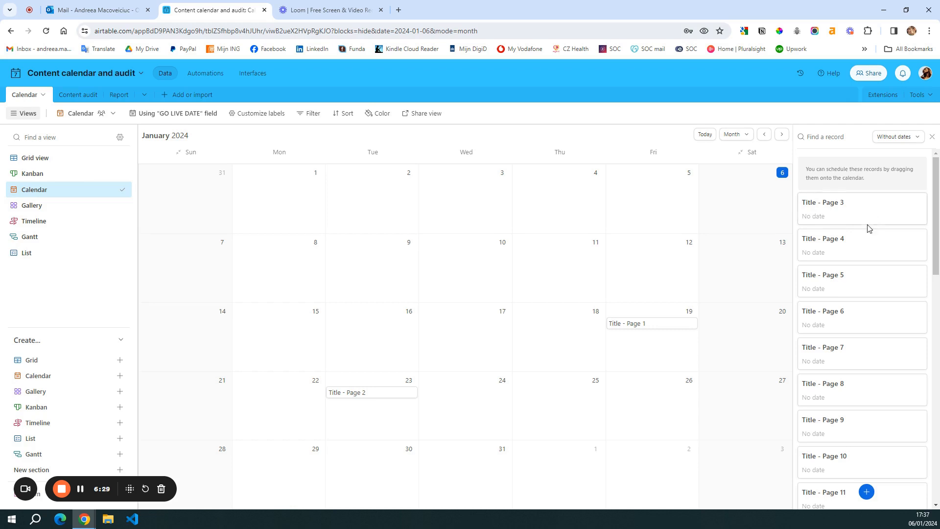
left_click_drag(877, 212, 495, 390)
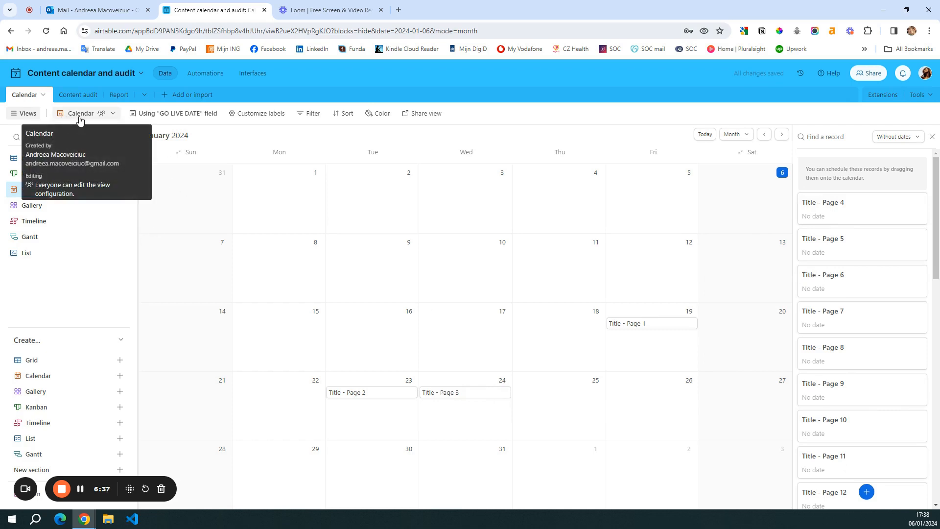
- Review the Calendar view's permission and label options, and look over the Gallery and Kanban views
left_click(107, 116)
mouse_move(138, 143)
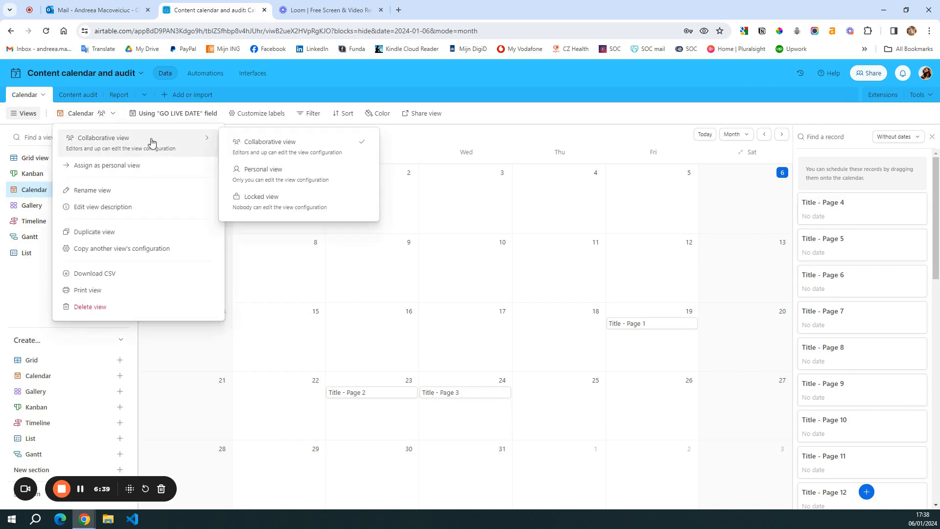
left_click(266, 114)
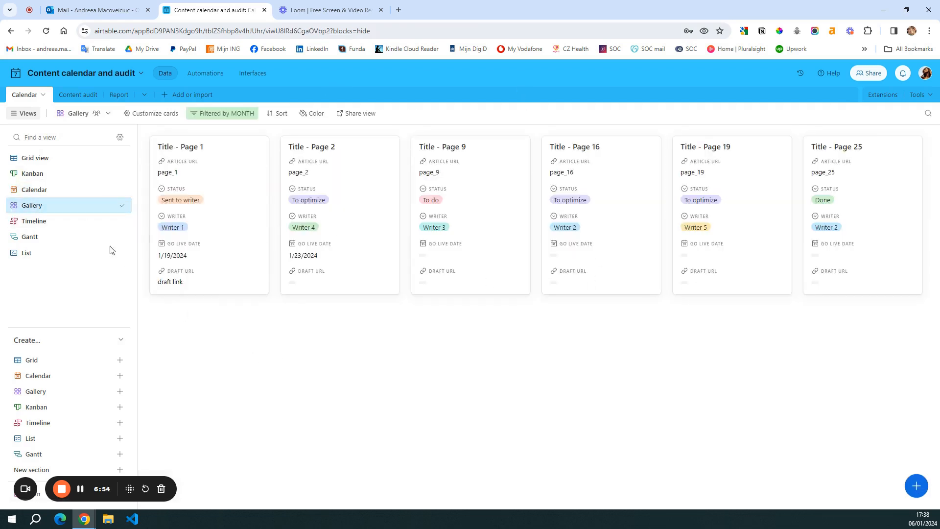
left_click(46, 175)
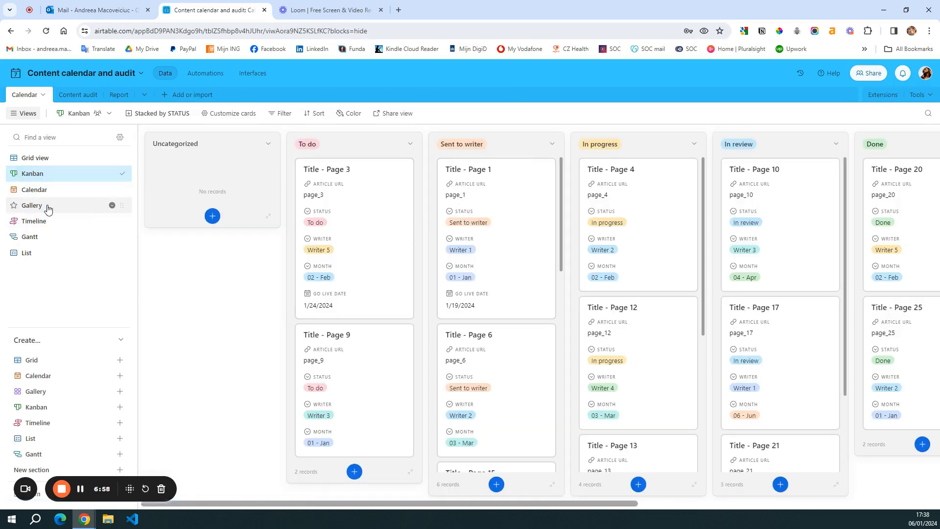
- Remove the MONTH filter condition from the Gallery view and look through all its cards
left_click(48, 209)
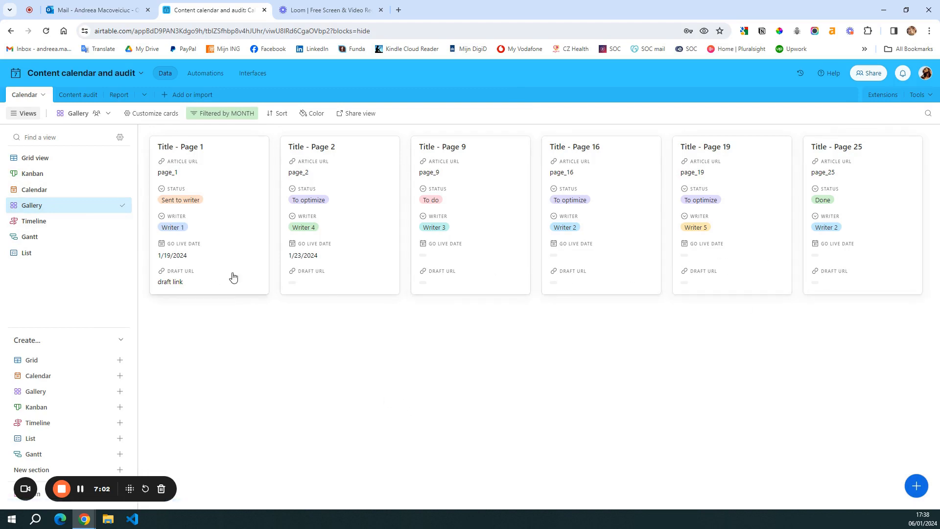
left_click(233, 116)
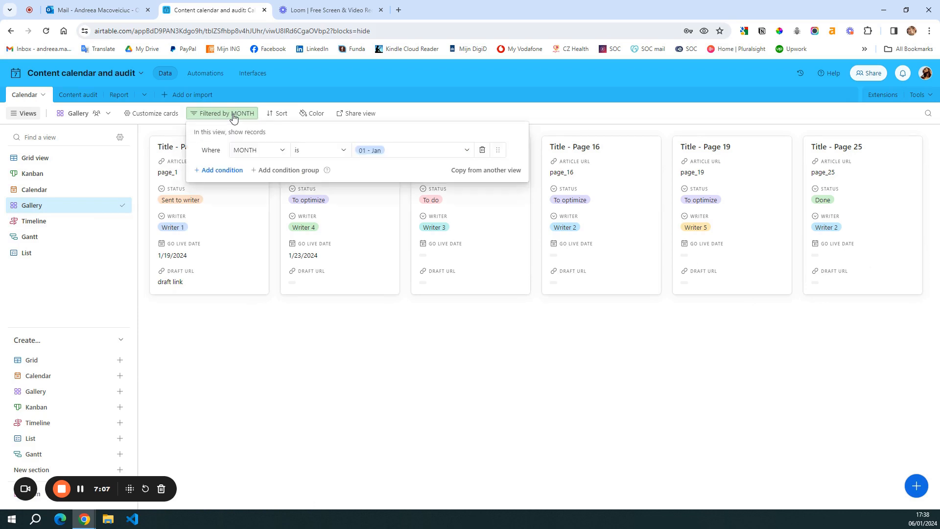
left_click(482, 151)
left_click(480, 116)
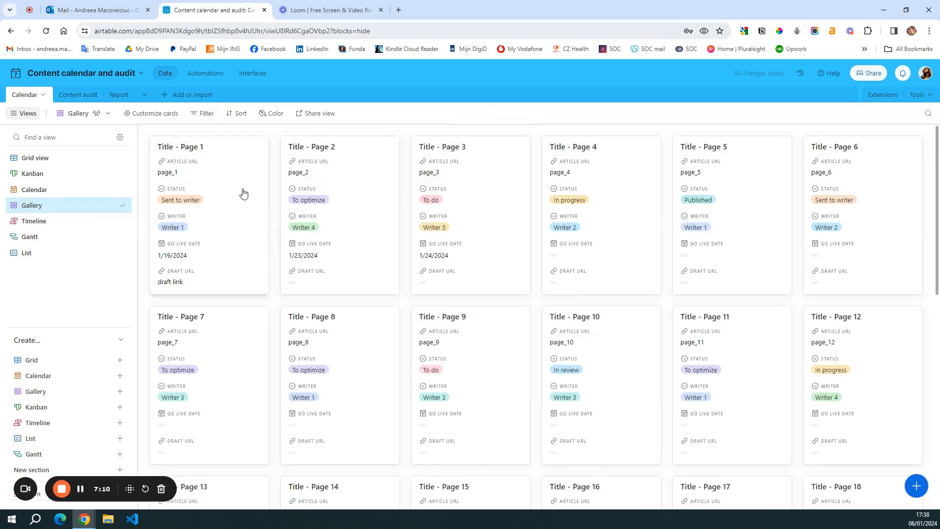
scroll(619, 298, "down", 10)
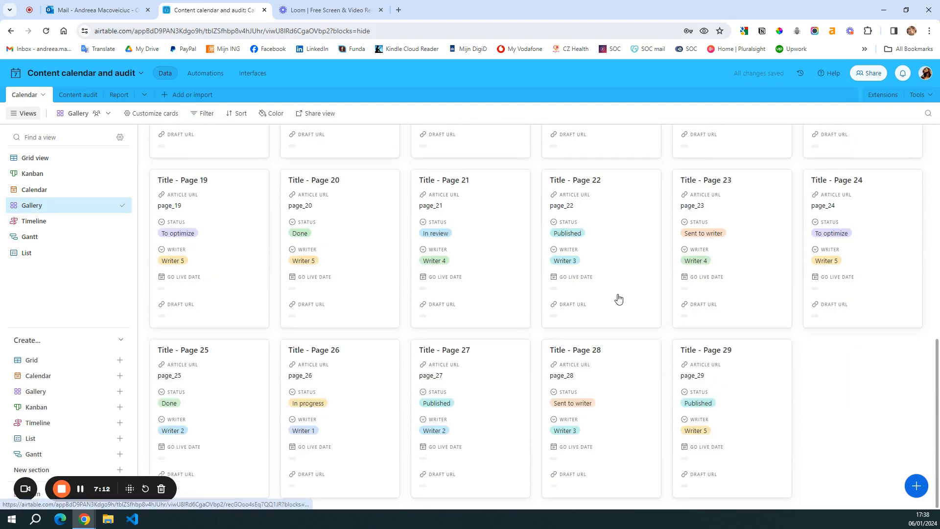
scroll(616, 296, "up", 10)
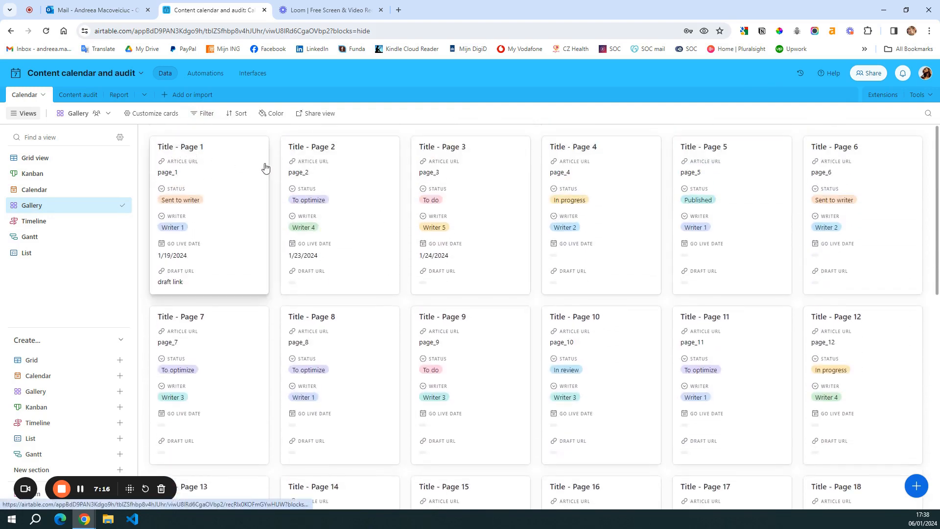
- Review the Timeline view's MONTH groups and scheduled records across January 2024, collapsing and re-expanding the 01 - Jan group
left_click(65, 223)
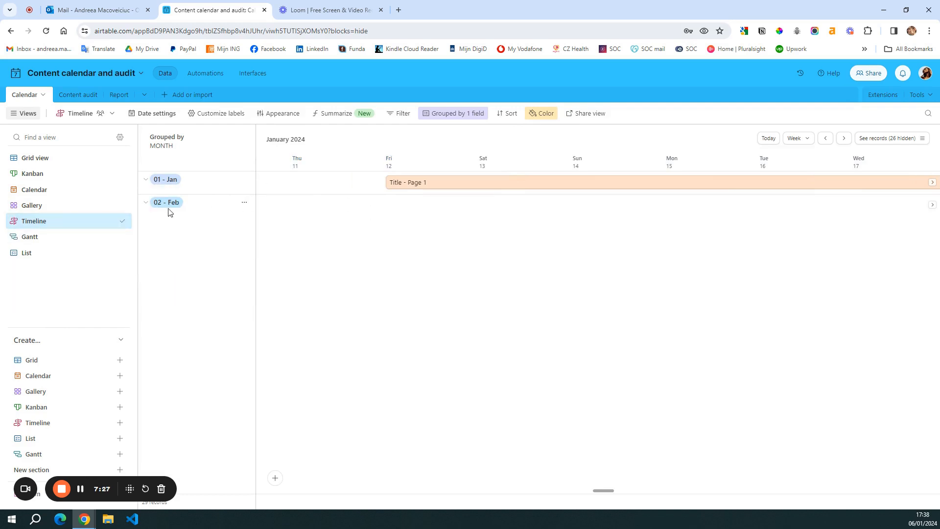
left_click(147, 181)
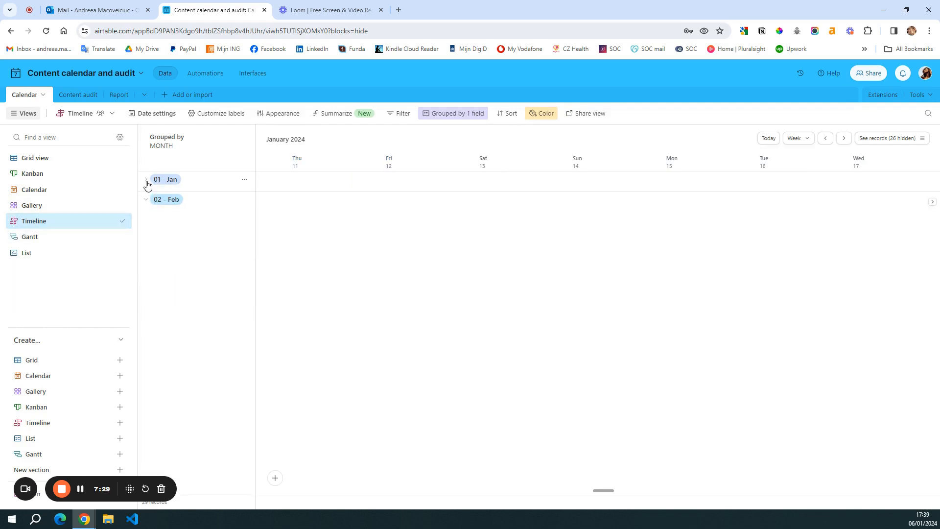
left_click(147, 182)
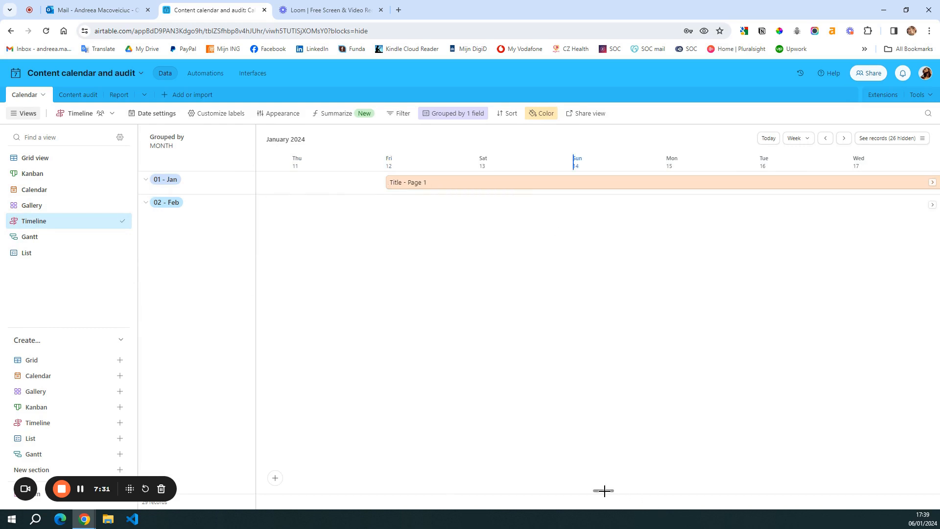
left_click_drag(605, 491, 646, 491)
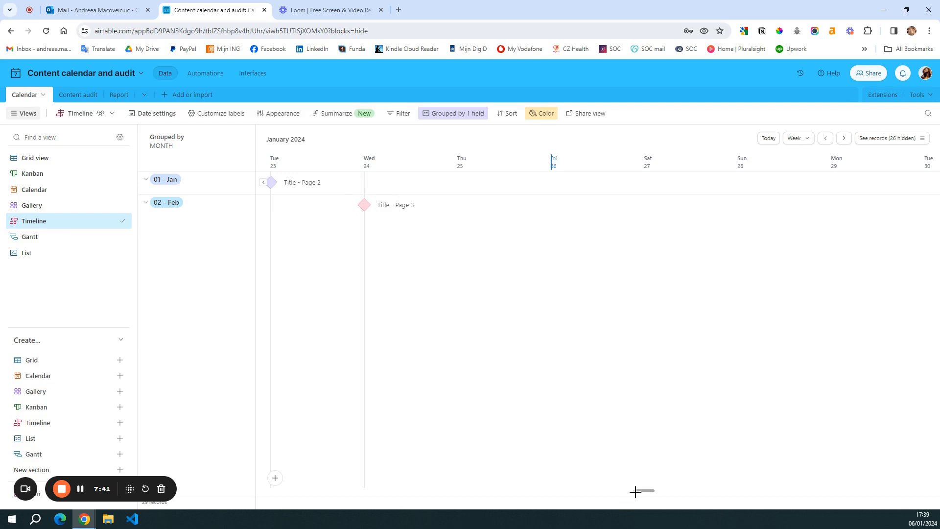
left_click_drag(645, 492, 573, 490)
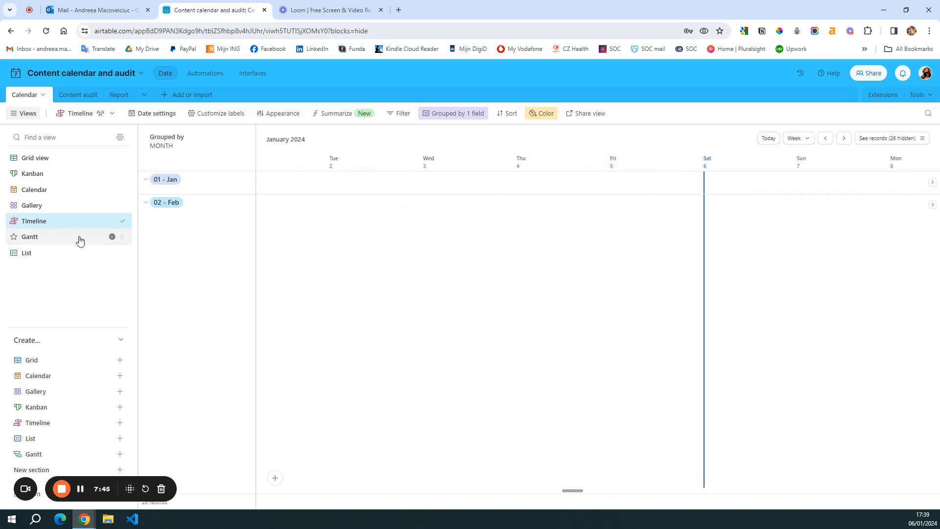
- Look over the scheduled record in the Gantt view and all the columns of the List view
left_click(79, 238)
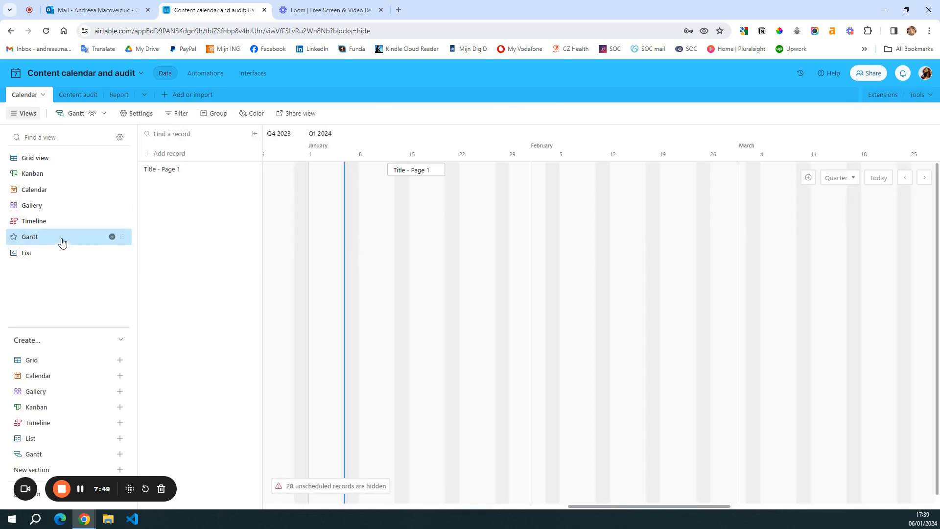
mouse_move(62, 243)
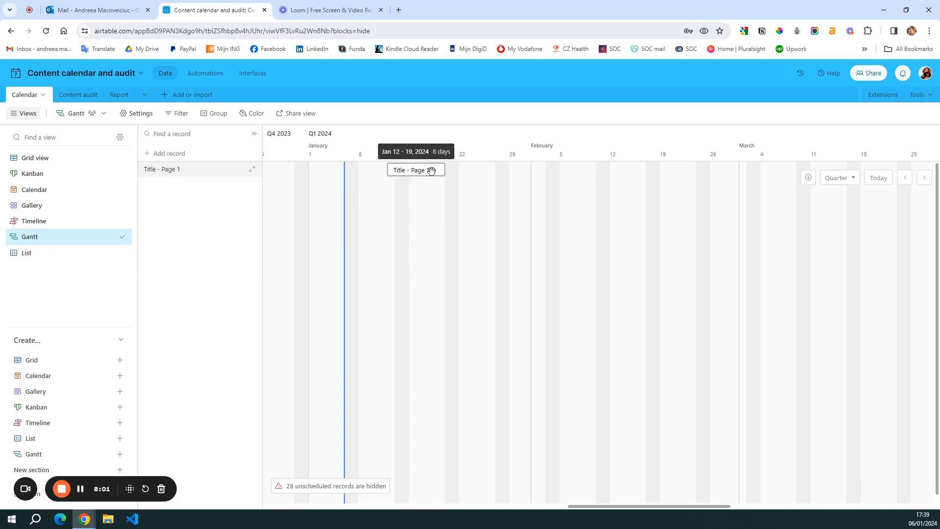
left_click(50, 256)
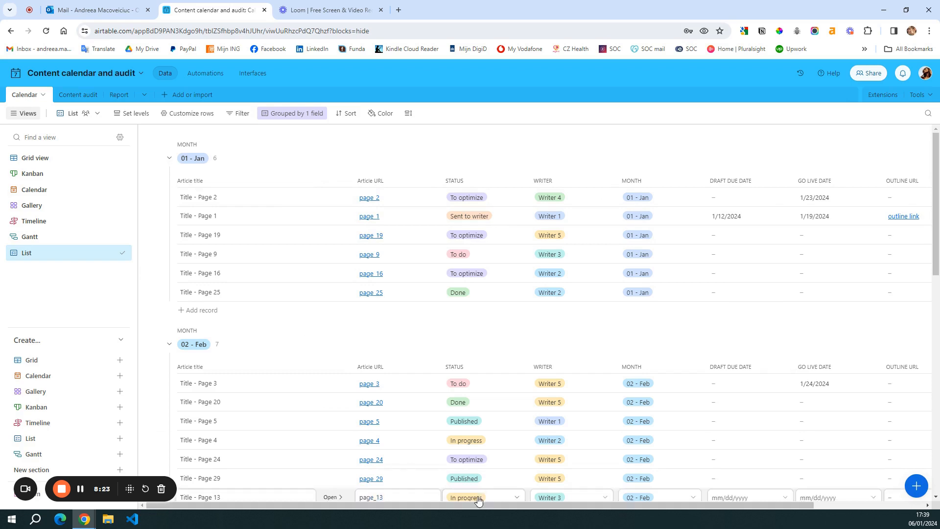
left_click_drag(478, 508, 645, 509)
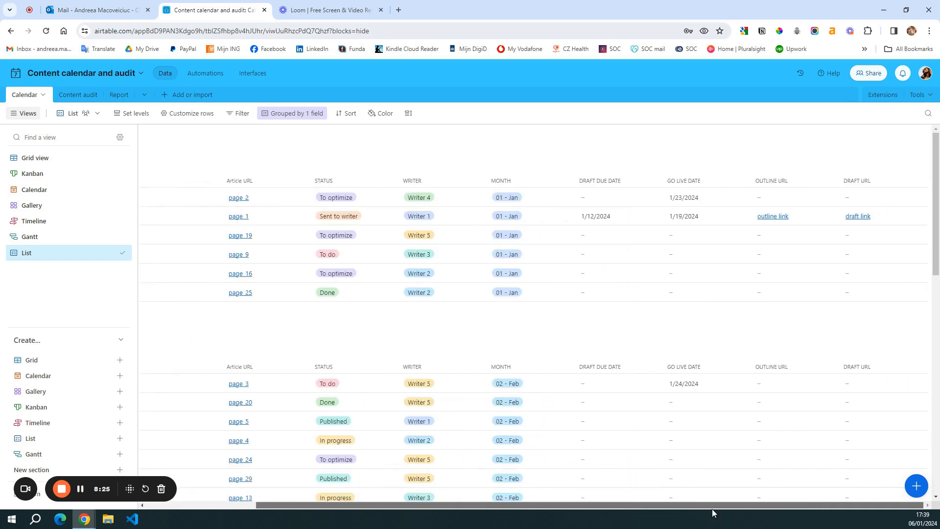
left_click_drag(712, 509, 342, 510)
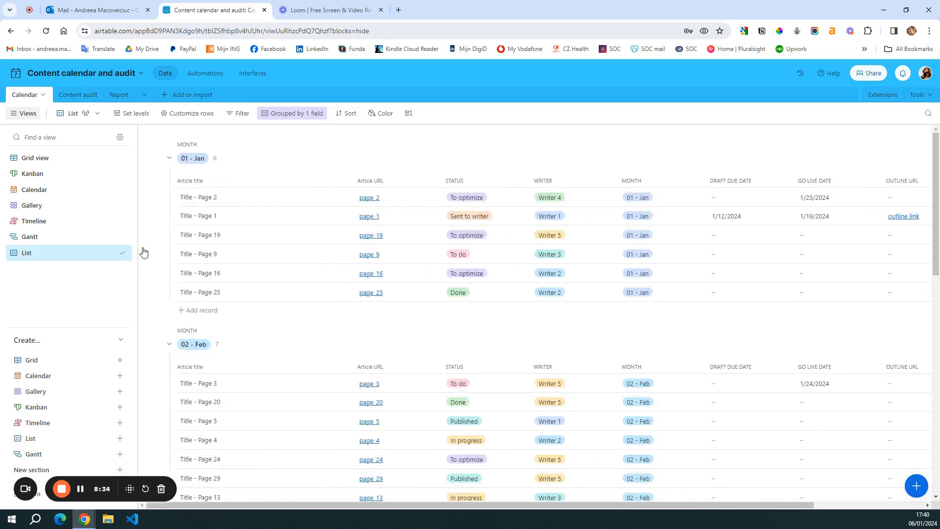
- Expand the 01 - Jan group in the Grid view, and create a new automation in the base
left_click(30, 159)
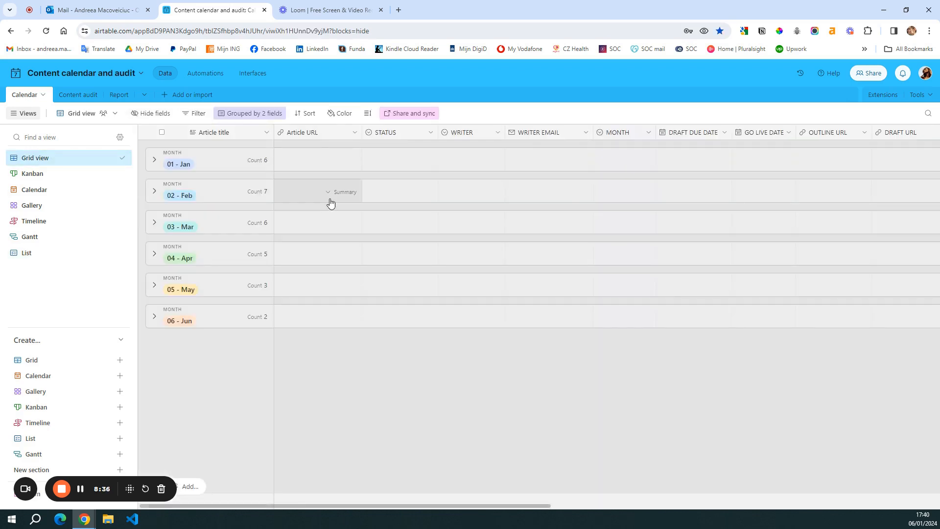
left_click(155, 164)
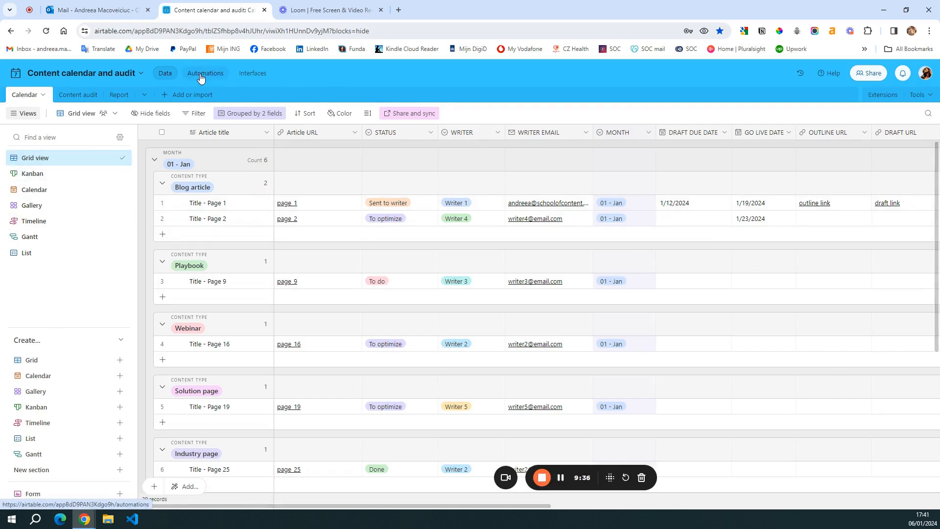
left_click(200, 78)
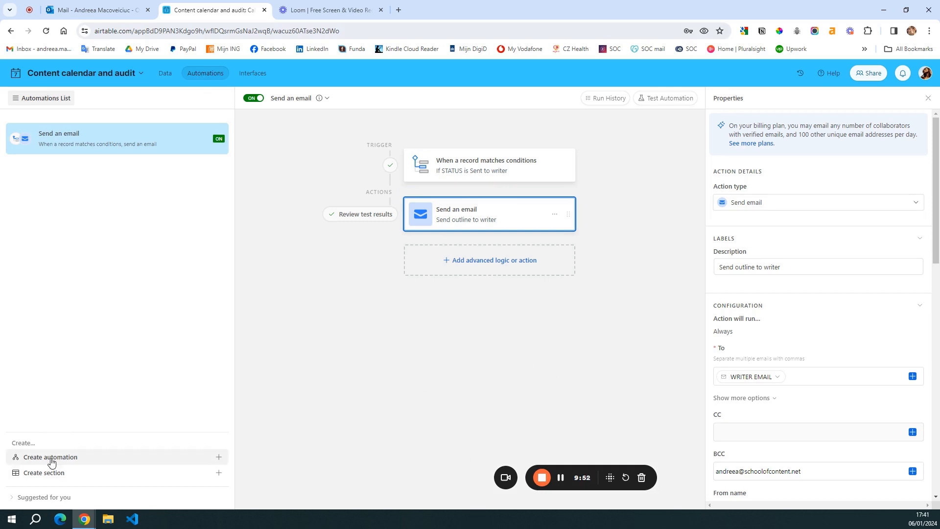
left_click(145, 463)
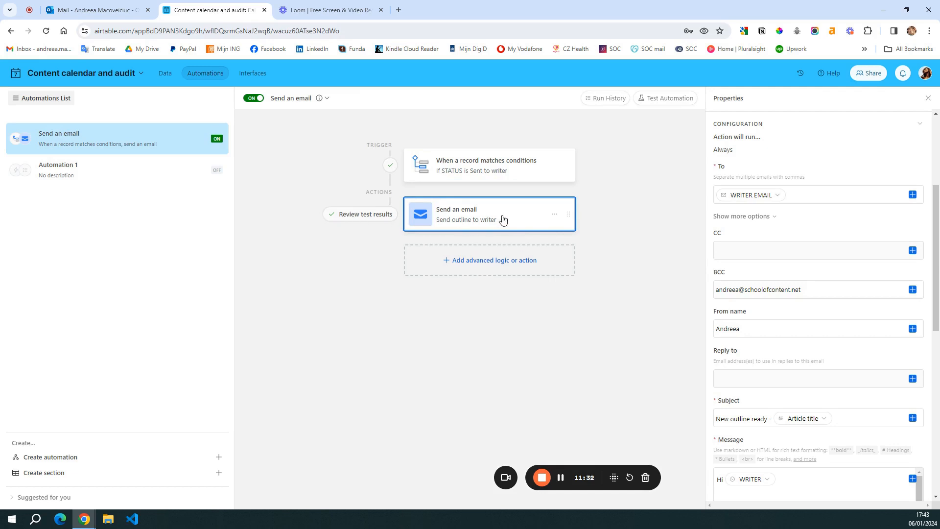
- Review the trigger type, table and STATUS condition of the Send an email automation
left_click(493, 167)
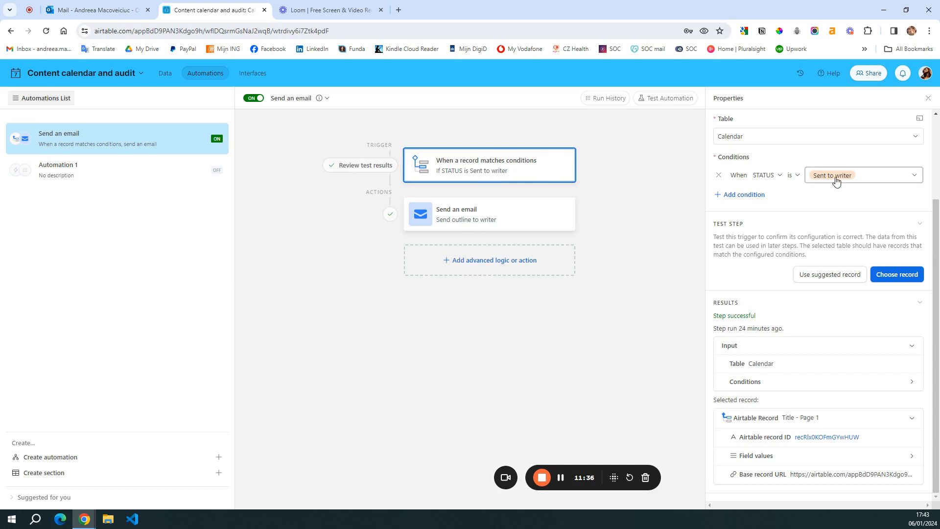
scroll(761, 162, "up", 3)
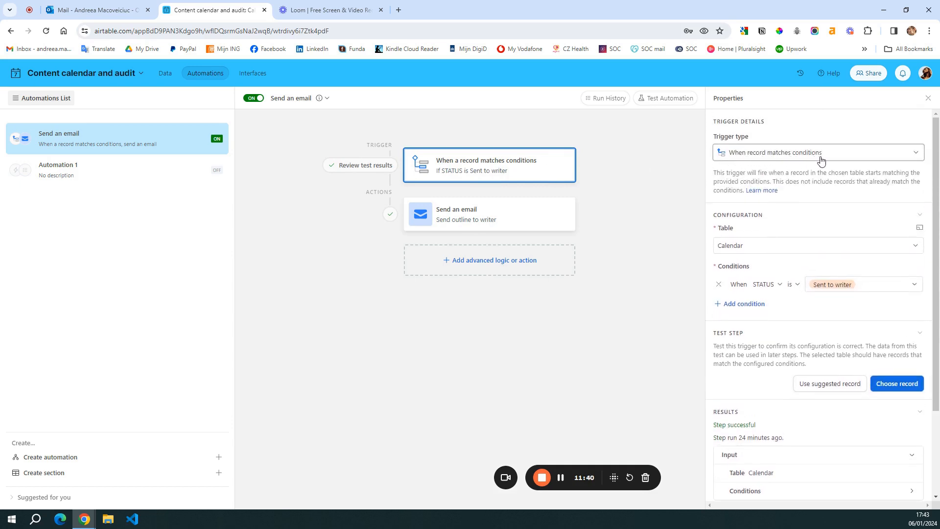
scroll(818, 167, "down", 1)
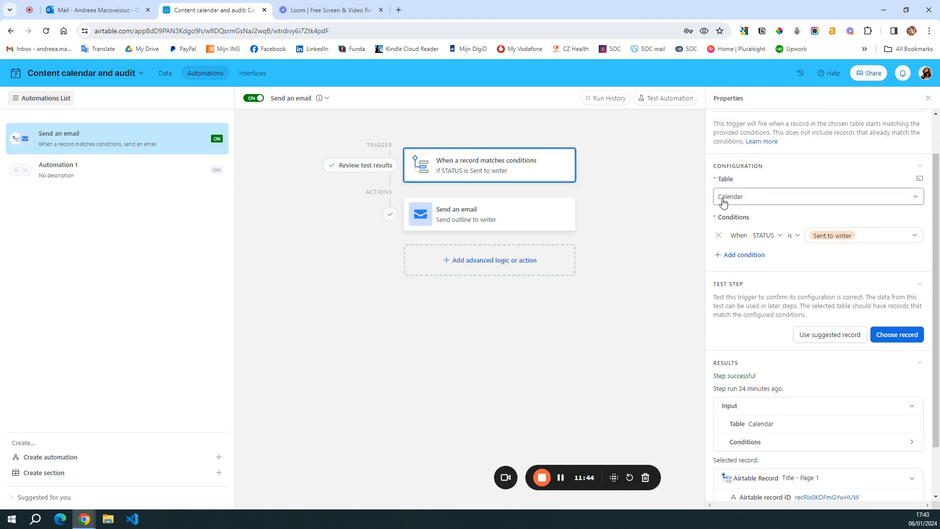
scroll(744, 202, "down", 1)
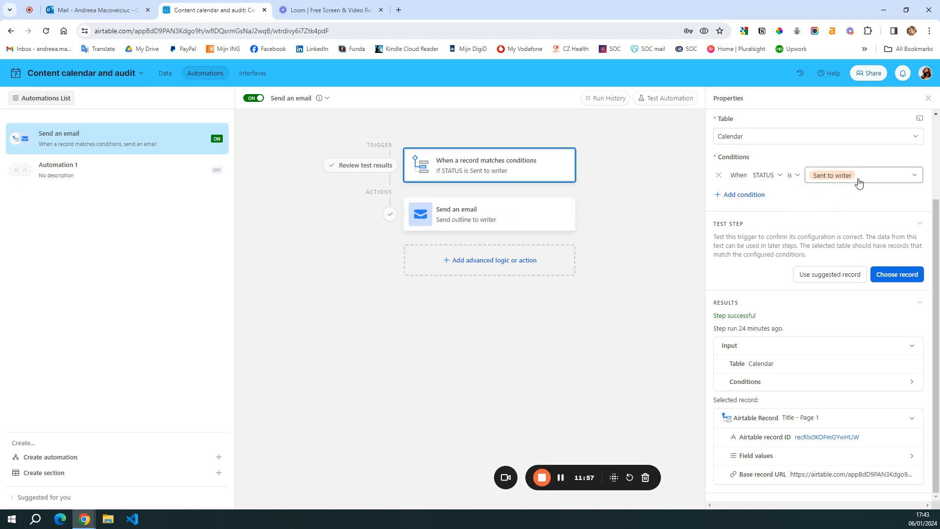
- Examine the Send an email action's type, description, recipients, subject and message settings
left_click(490, 220)
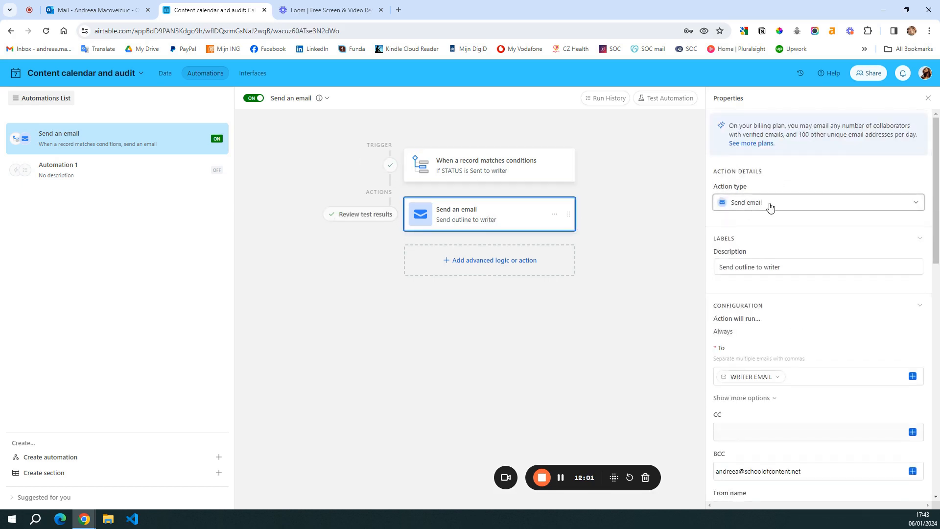
scroll(789, 222, "down", 1)
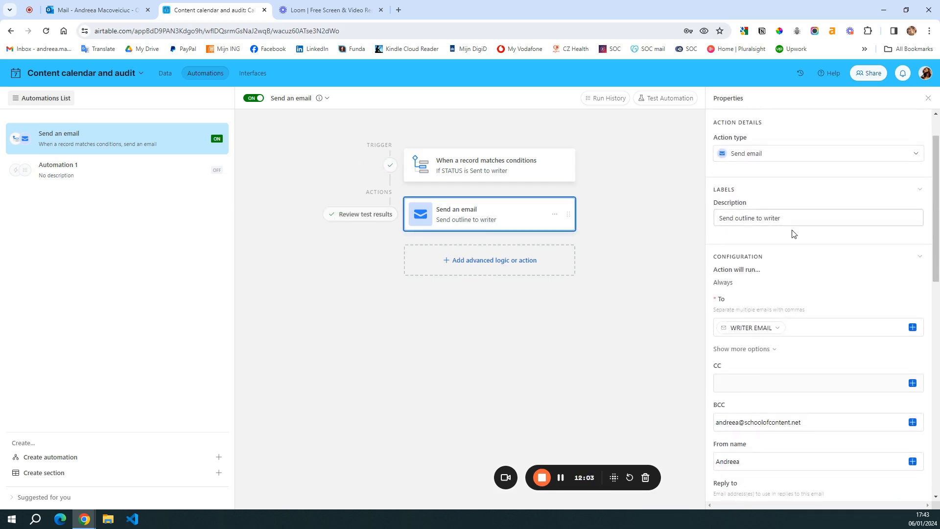
left_click(733, 220)
left_click_drag(720, 218, 782, 217)
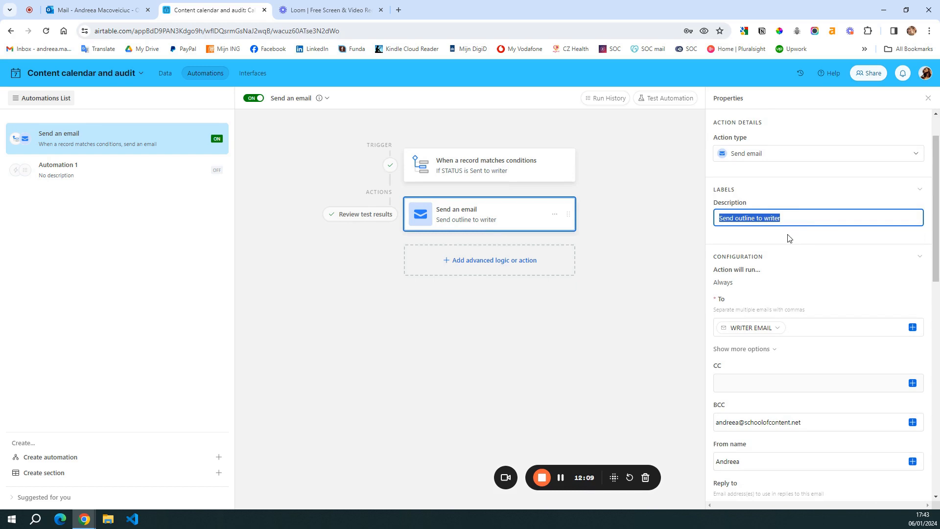
scroll(789, 238, "down", 3)
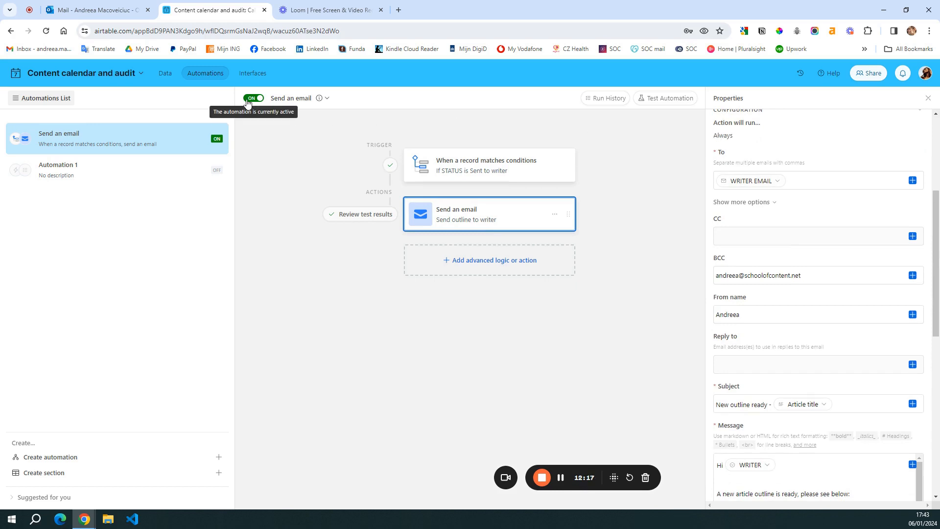
scroll(839, 220, "up", 2)
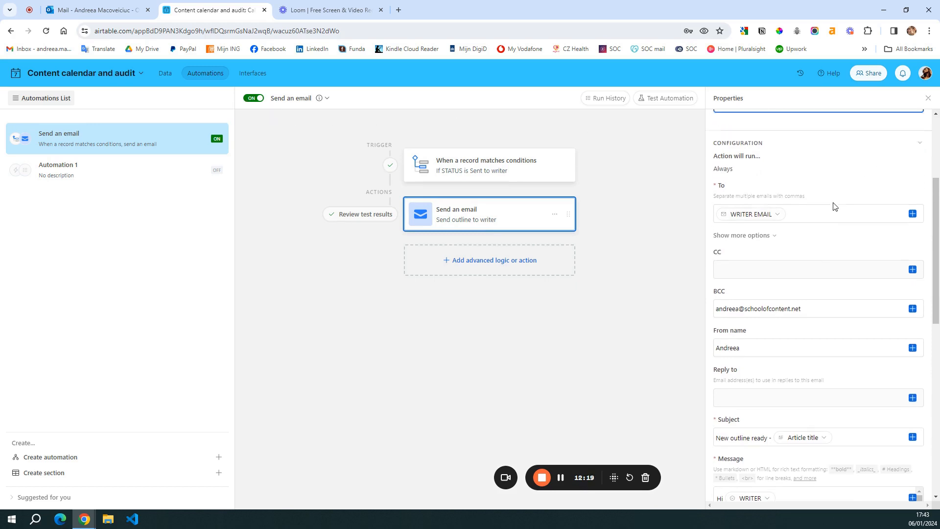
scroll(830, 207, "down", 1)
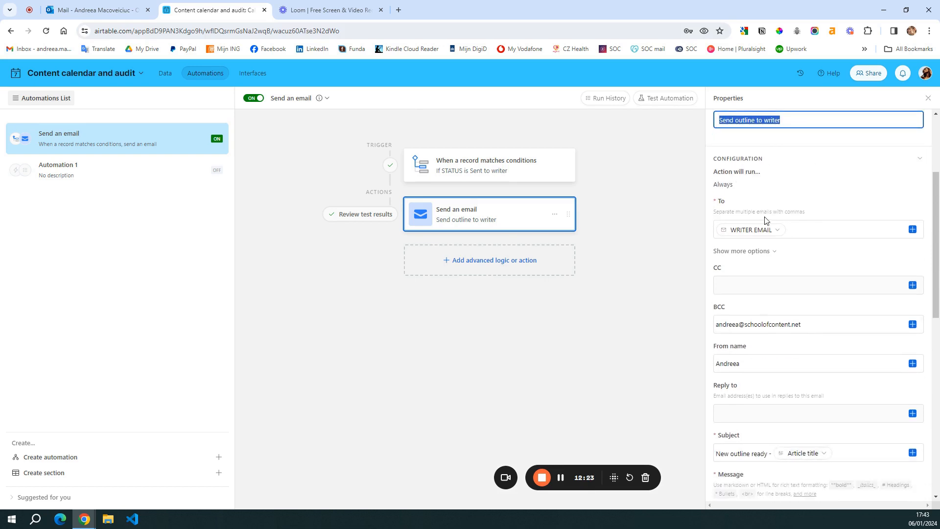
scroll(764, 218, "down", 1)
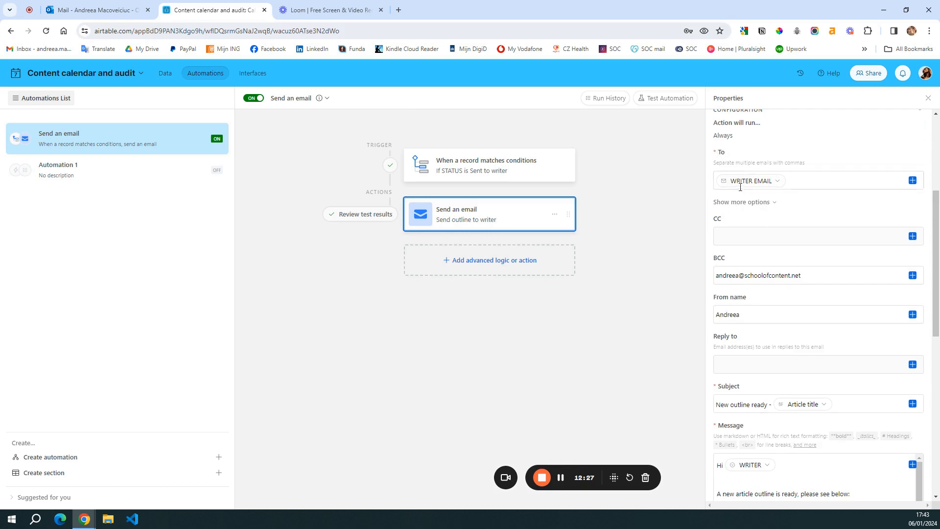
- Look through the trigger record's fields available for the email's To recipient, down to WRITER EMAIL, without inserting another one
left_click(780, 182)
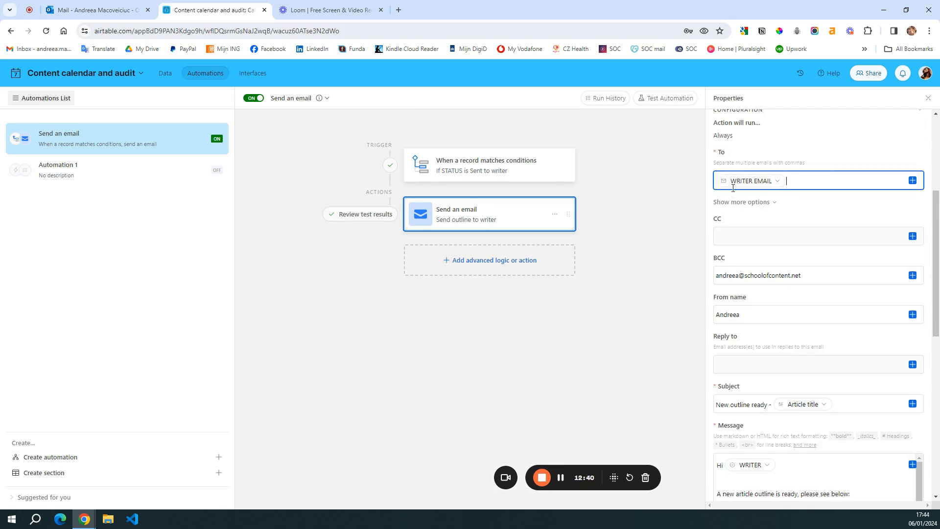
left_click(913, 181)
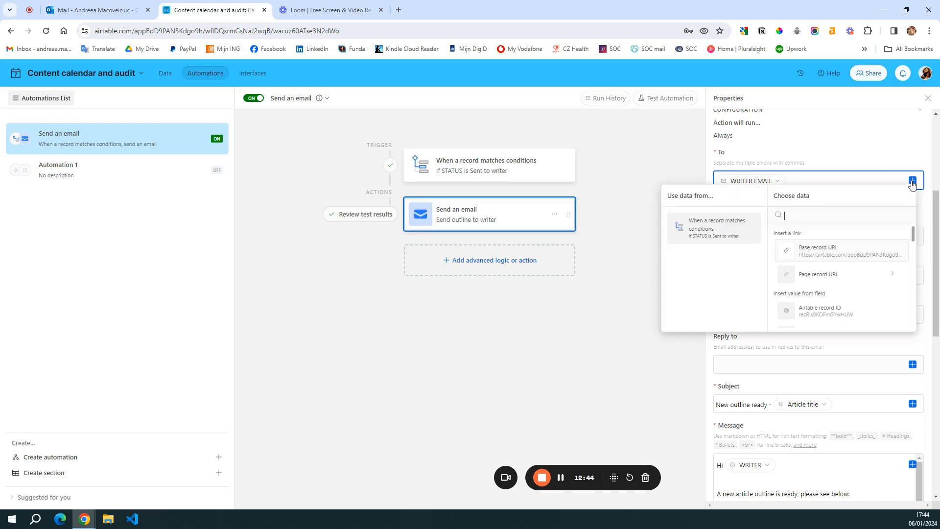
scroll(833, 279, "down", 3)
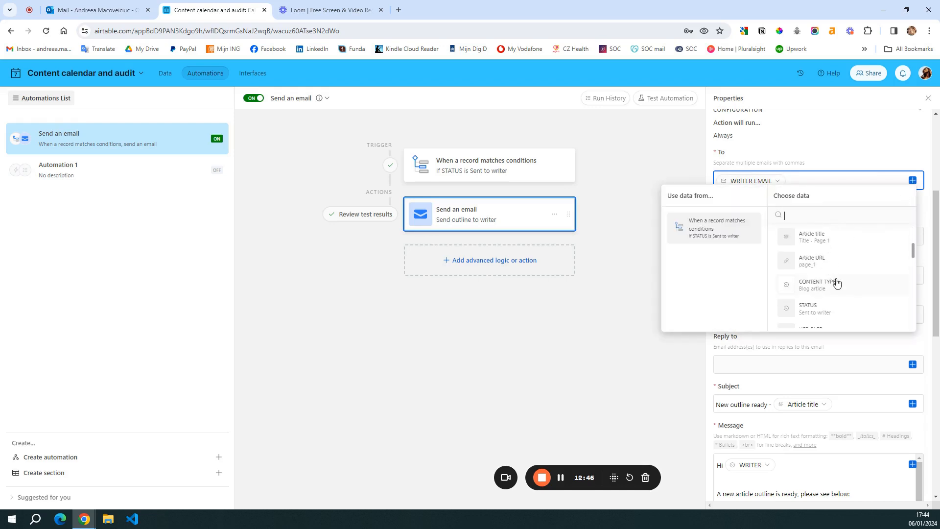
scroll(836, 284, "down", 5)
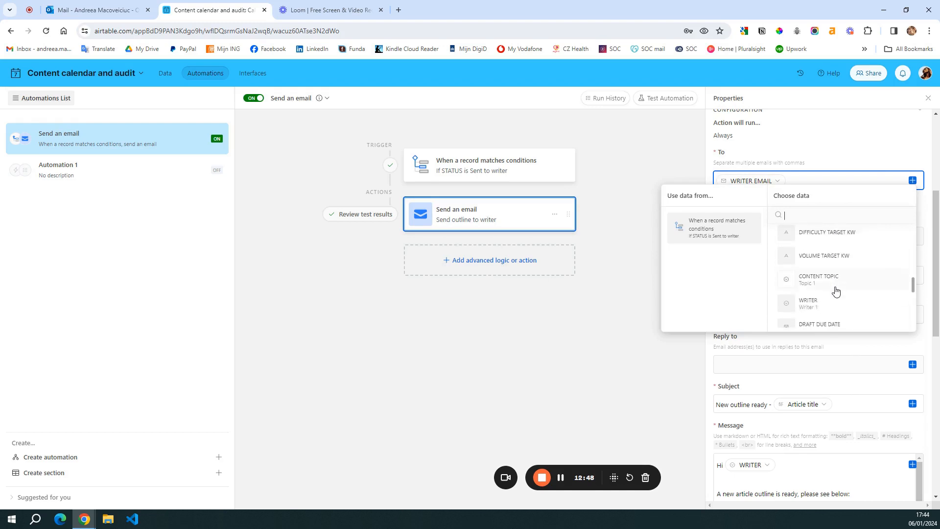
scroll(836, 292, "down", 3)
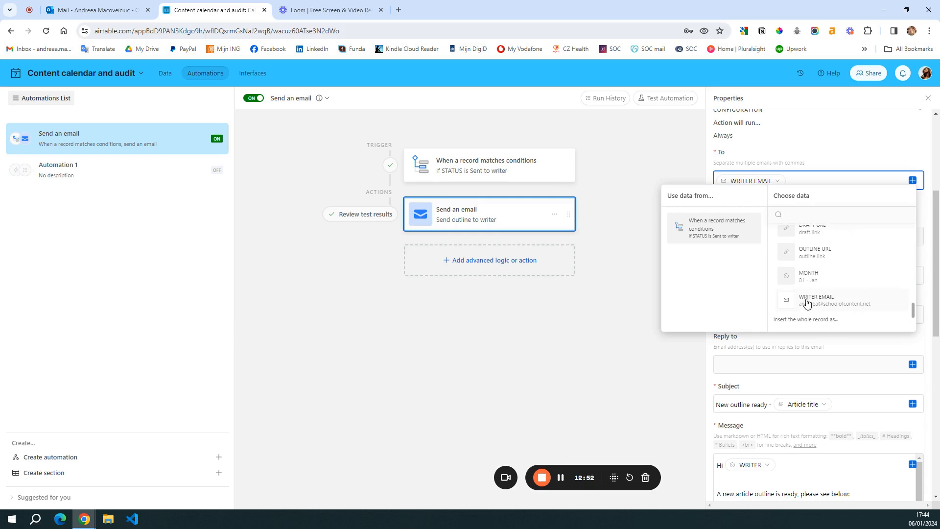
left_click(837, 140)
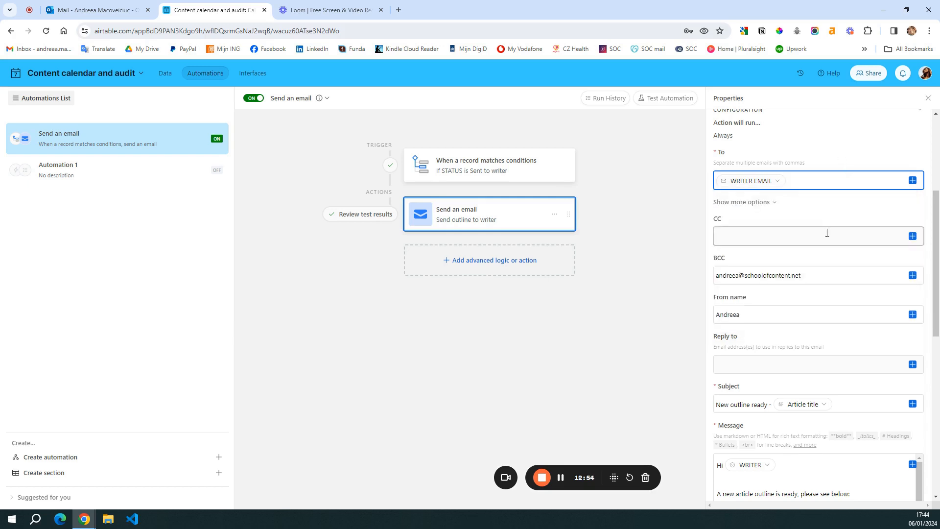
- Examine the email action's additional options, including the CC, BCC and From name fields, alongside the To recipient
scroll(827, 233, "down", 1)
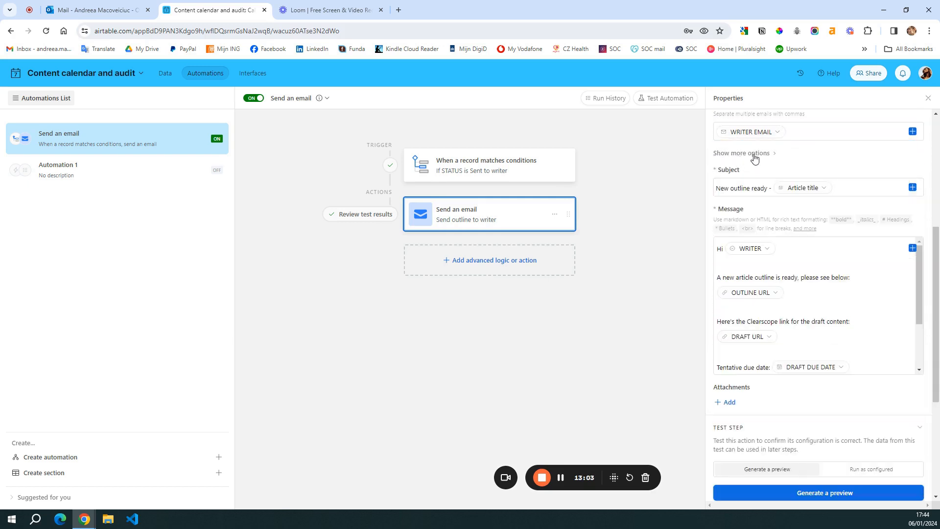
left_click(754, 156)
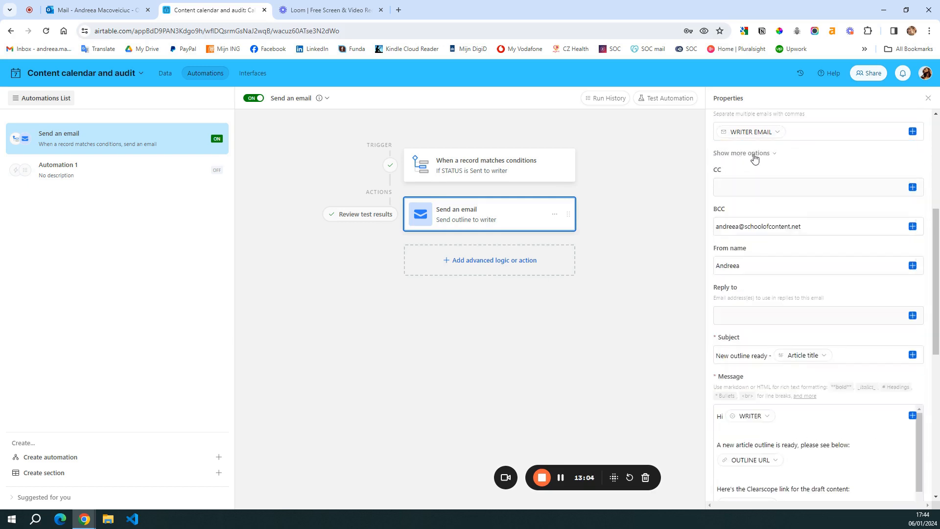
left_click(726, 231)
left_click_drag(717, 228, 821, 228)
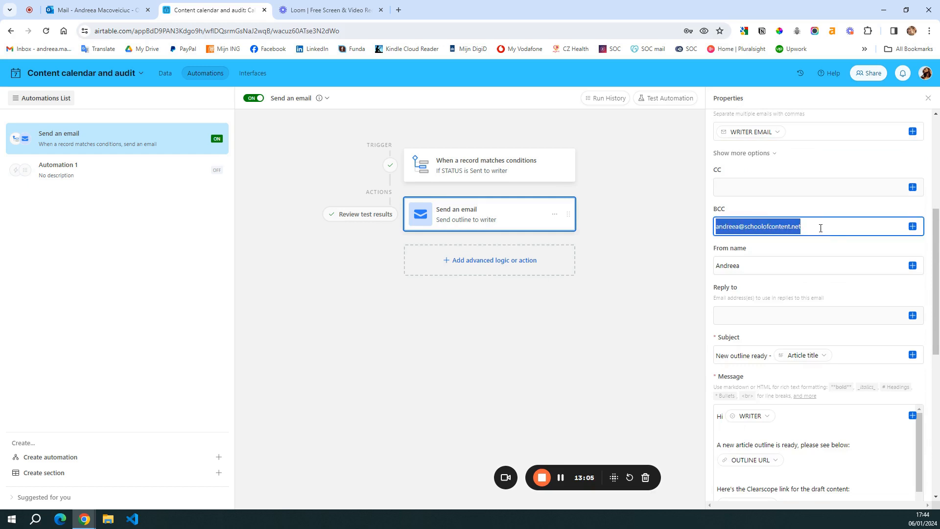
left_click(811, 252)
scroll(805, 203, "up", 1)
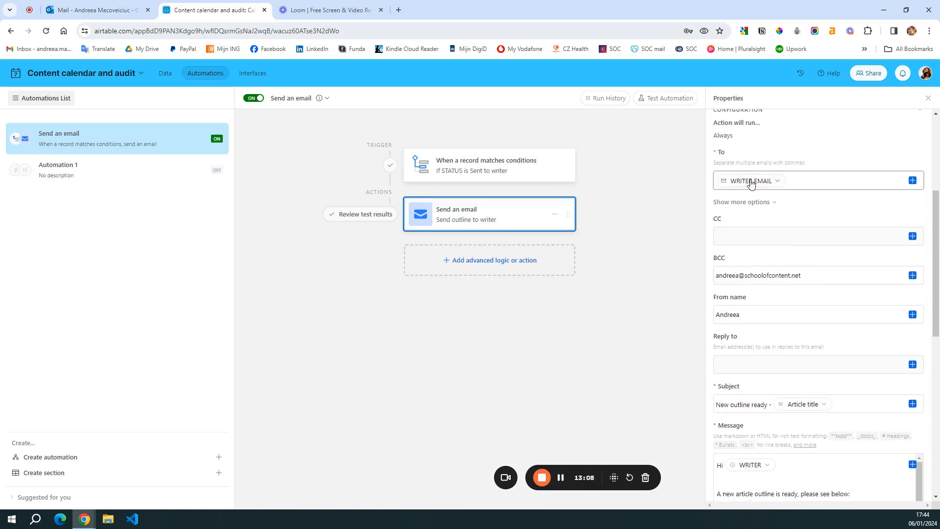
scroll(796, 232, "down", 2)
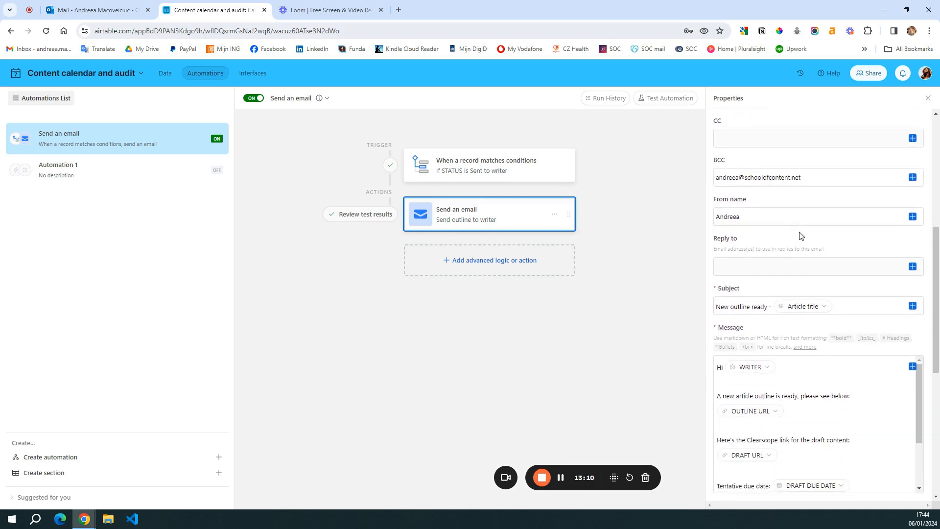
- Review the email subject's fixed text and the source of its Article title token
scroll(801, 236, "down", 3)
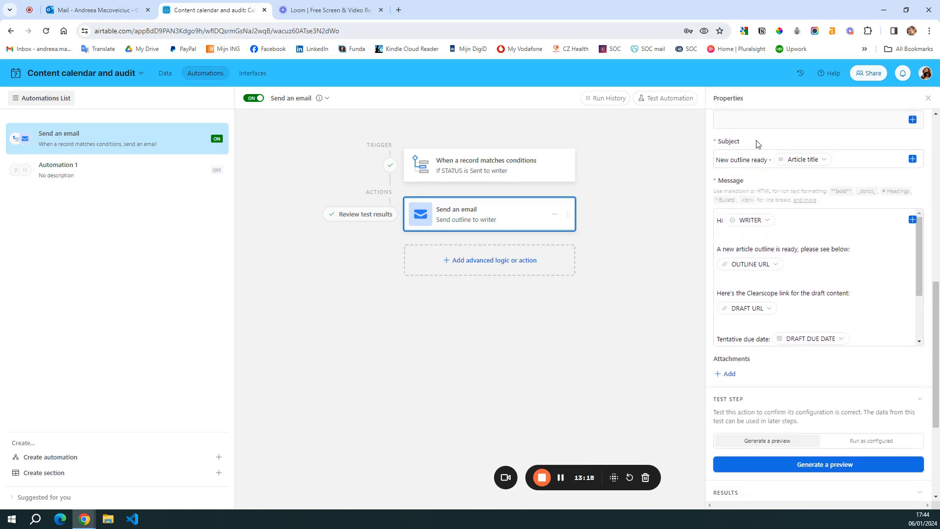
left_click_drag(717, 160, 774, 160)
left_click(775, 143)
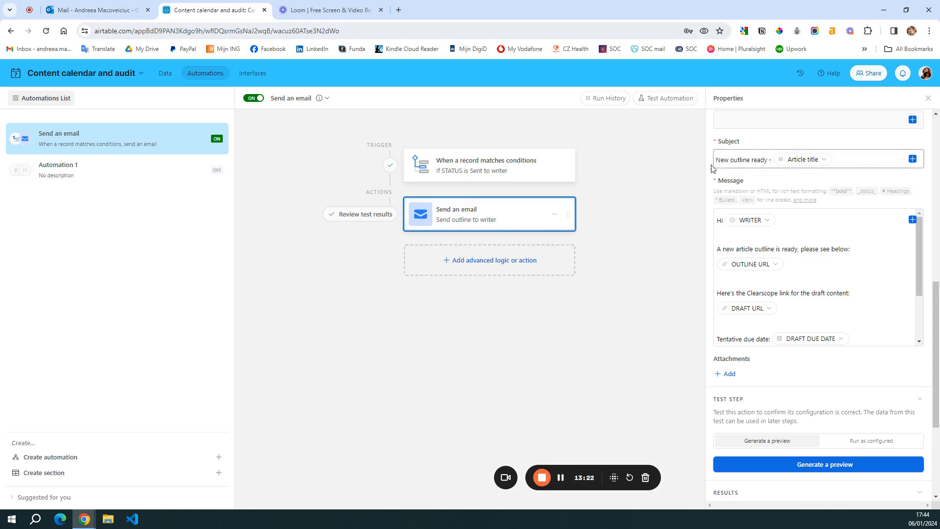
left_click_drag(716, 160, 768, 158)
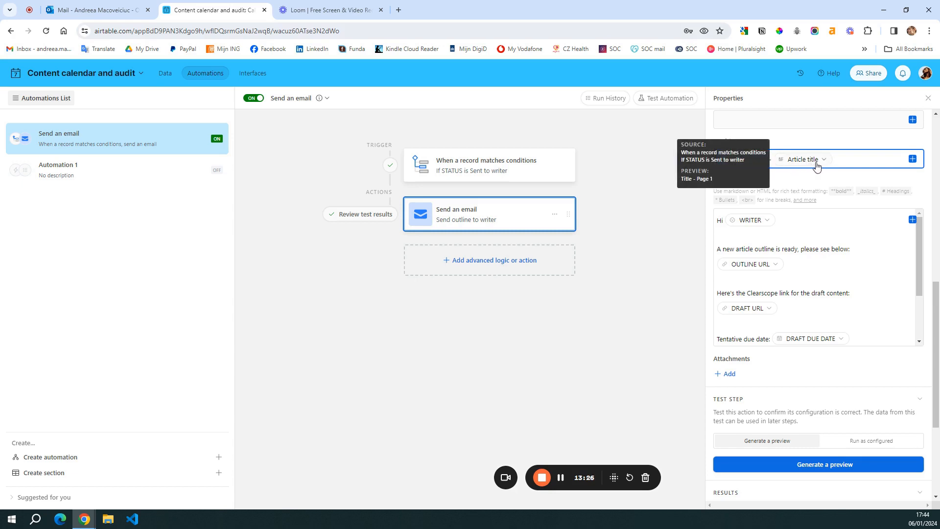
left_click(861, 162)
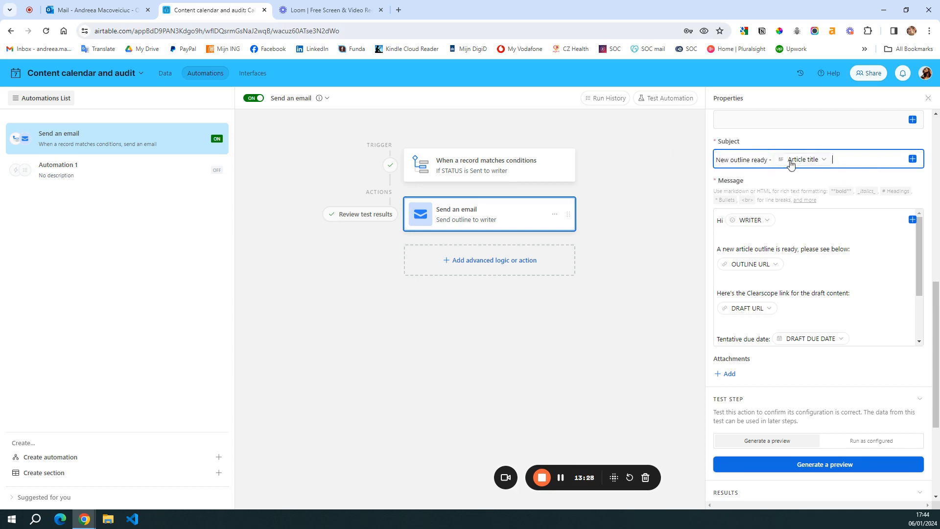
mouse_move(810, 166)
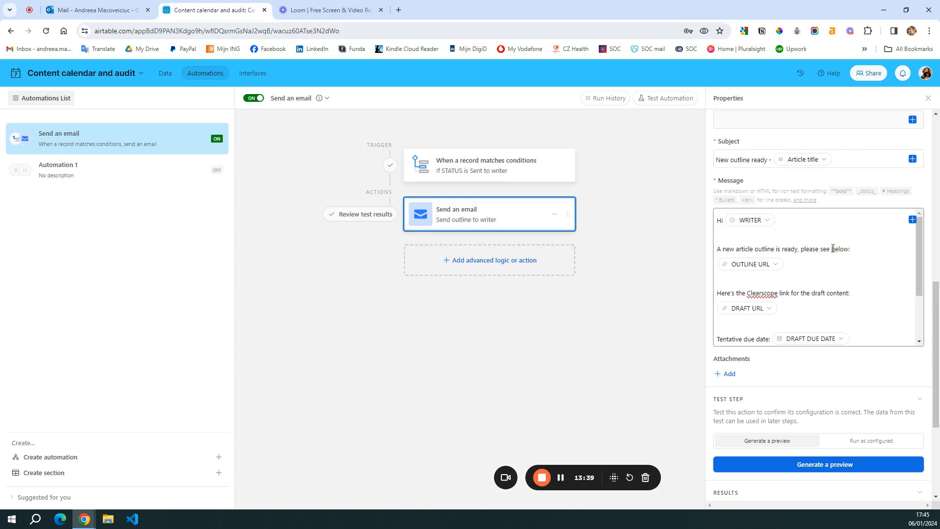
- Read through the email message body, including its OUTLINE URL, DRAFT URL and DRAFT DUE DATE tokens and the sign-off
scroll(848, 250, "down", 1)
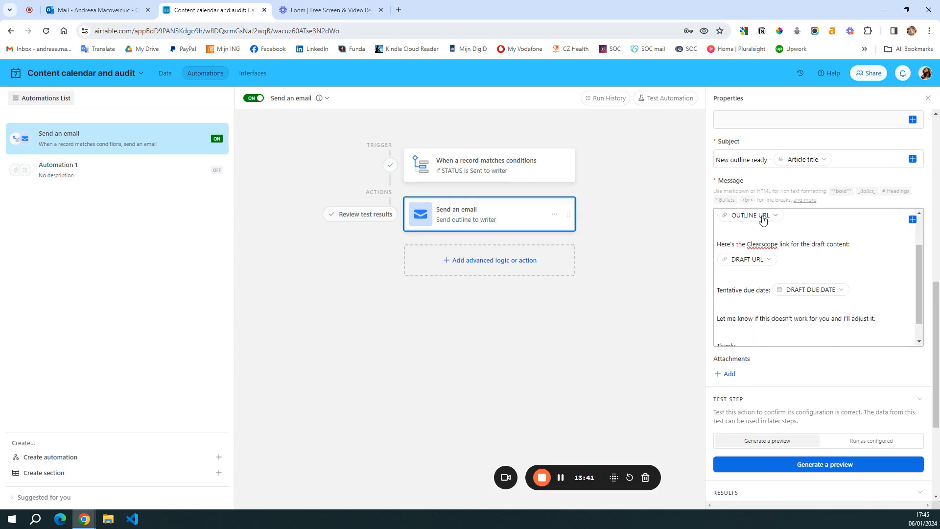
mouse_move(764, 223)
scroll(742, 276, "down", 1)
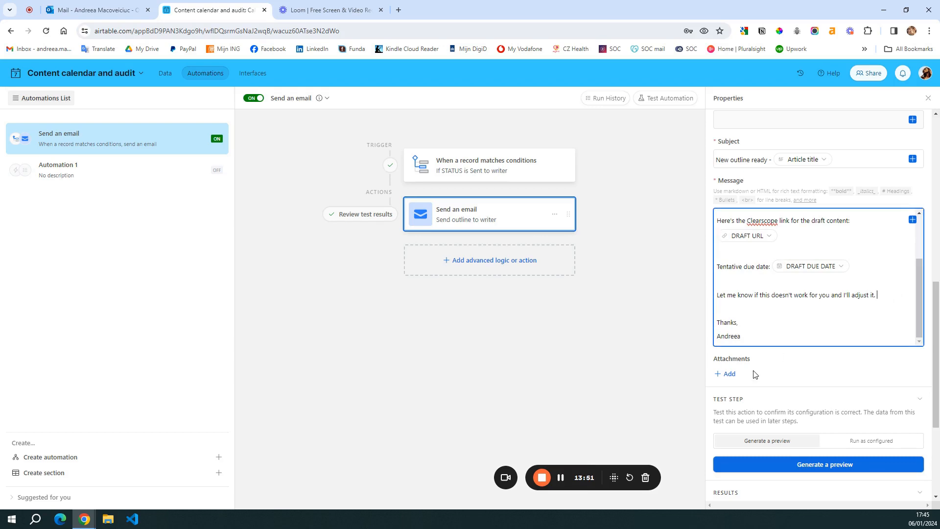
- Generate a preview of the email and check its recipient, subject and message text, then close the preview
scroll(764, 361, "down", 4)
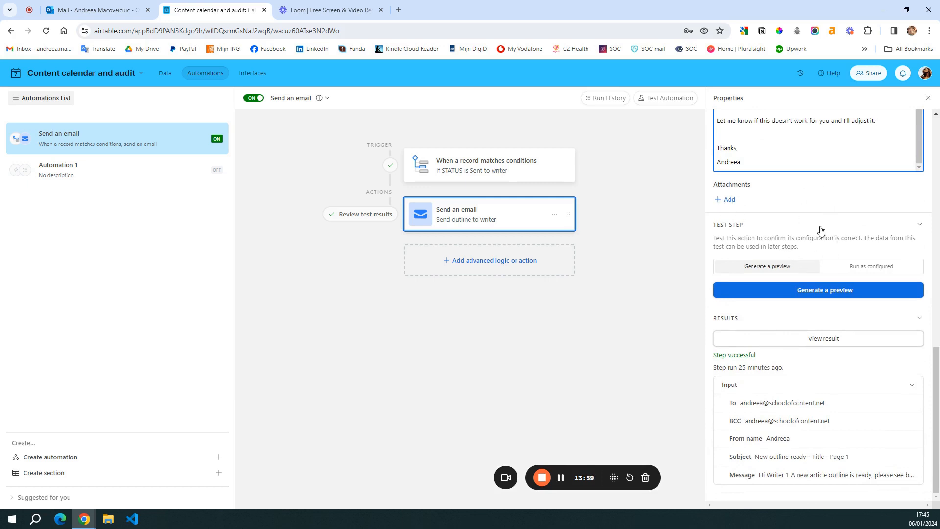
left_click(814, 291)
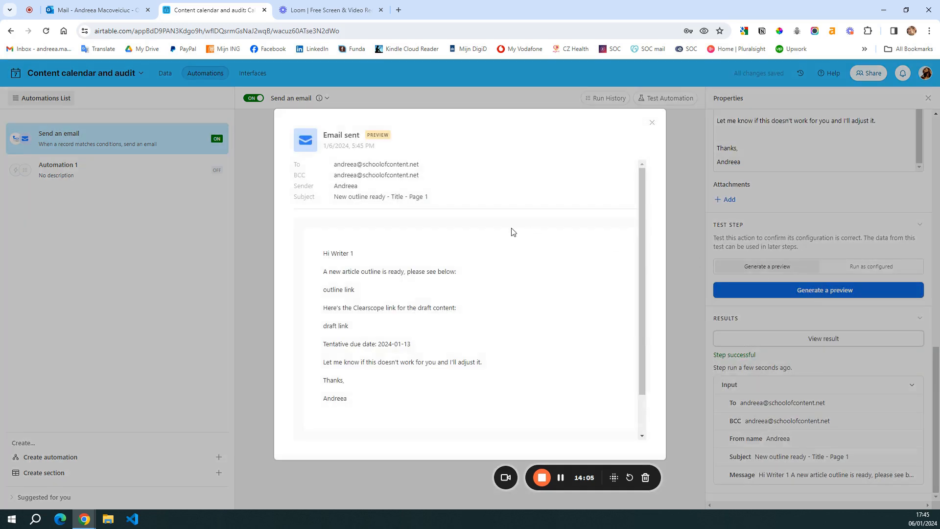
left_click_drag(329, 137, 386, 145)
left_click_drag(333, 165, 427, 167)
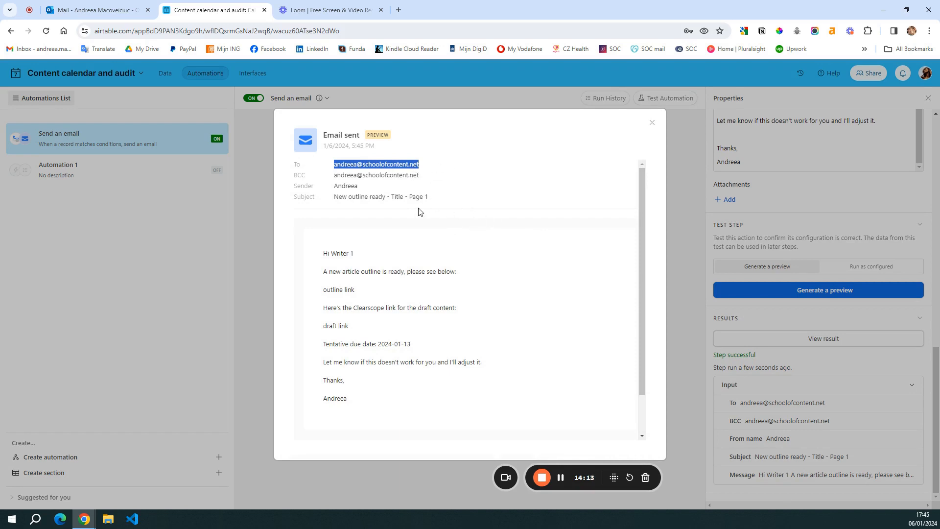
left_click_drag(334, 187, 438, 198)
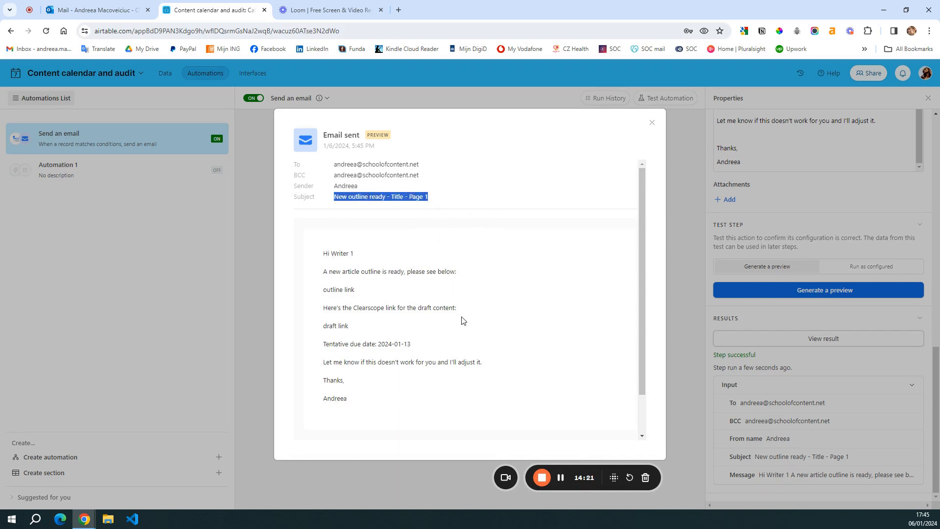
scroll(445, 309, "down", 1)
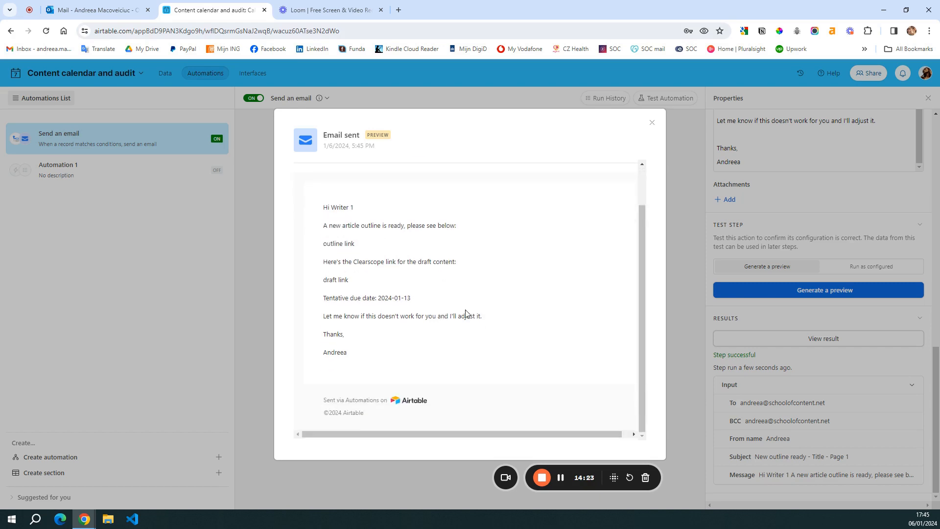
left_click(692, 292)
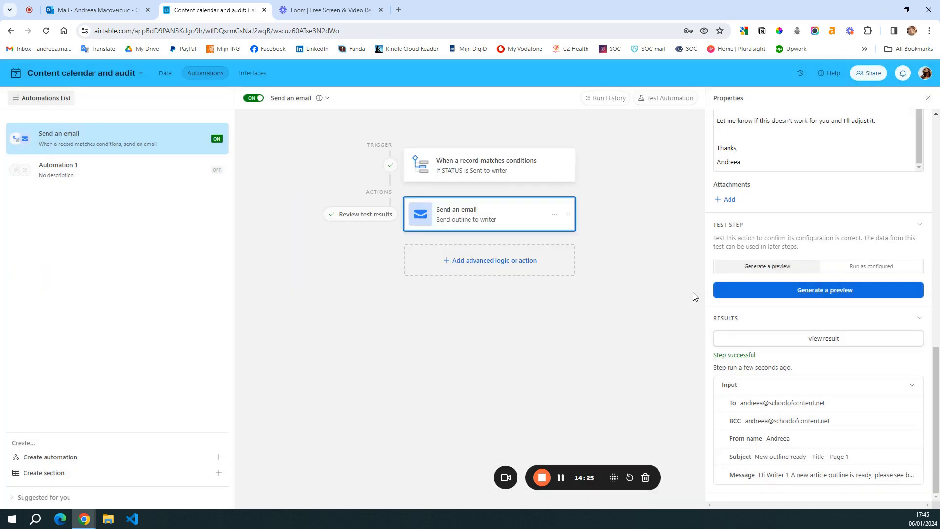
- Check the automation's run history and run a live test of the automation on the Title - Page 1 record
scroll(773, 299, "up", 15)
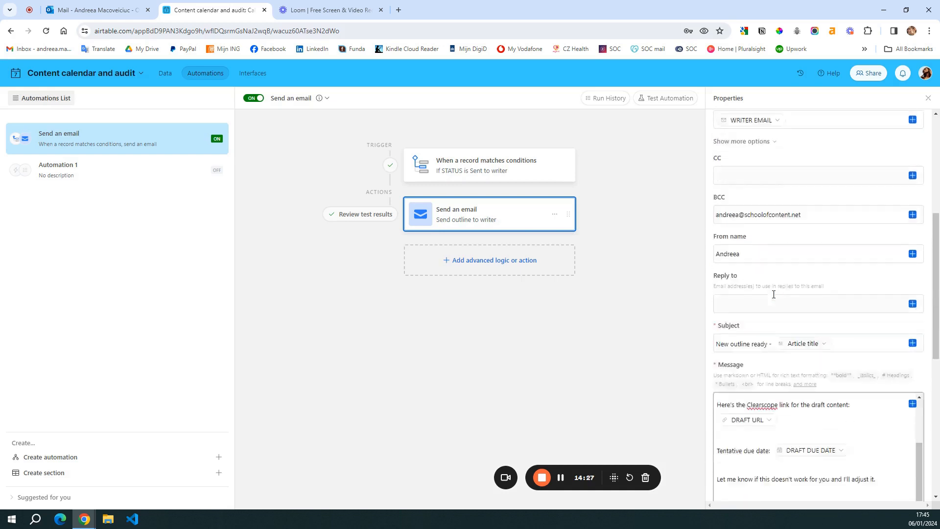
left_click(601, 100)
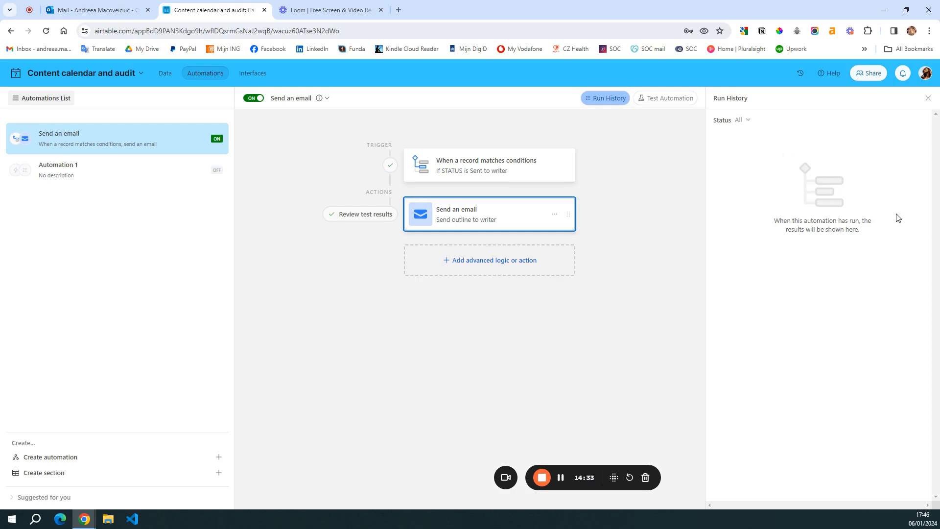
left_click(680, 102)
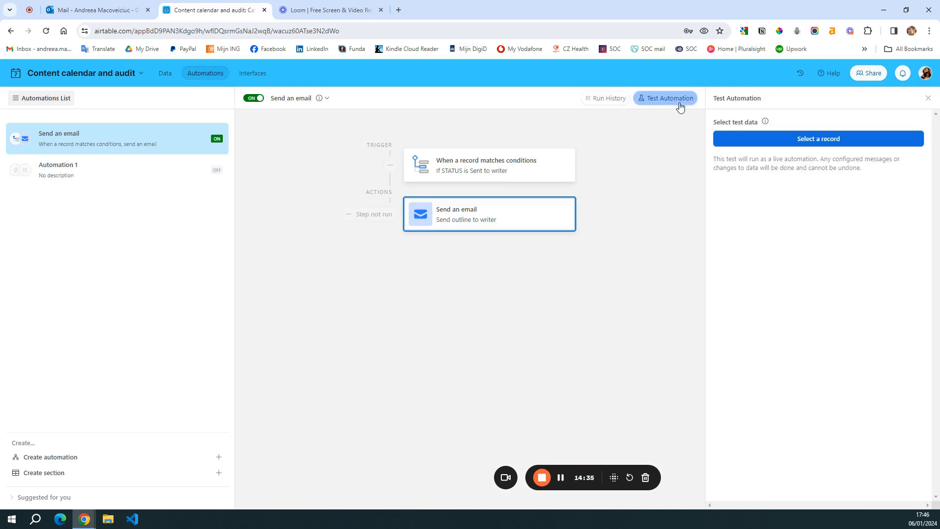
left_click(818, 142)
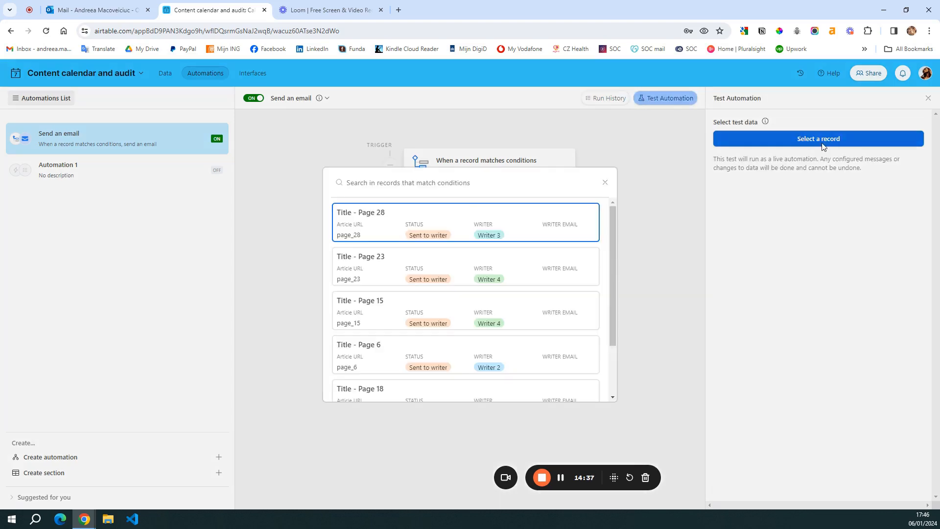
scroll(582, 295, "down", 2)
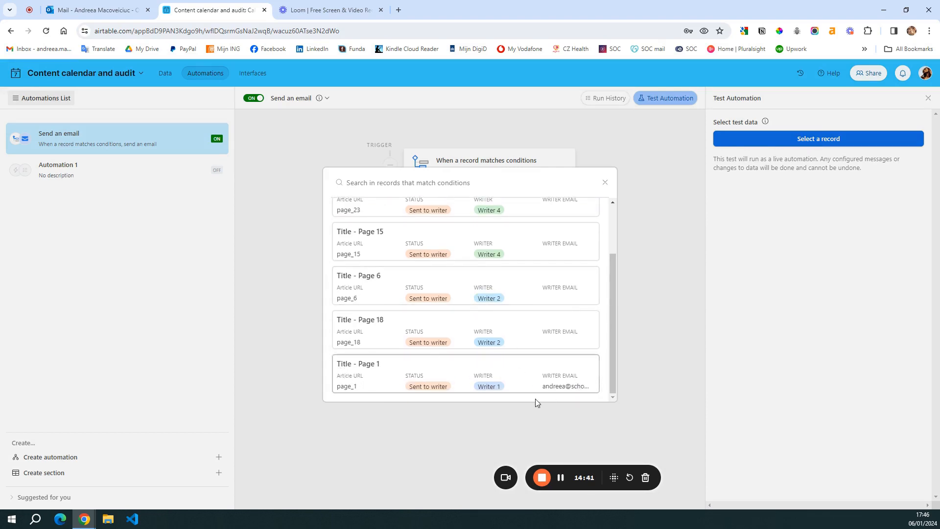
left_click(521, 368)
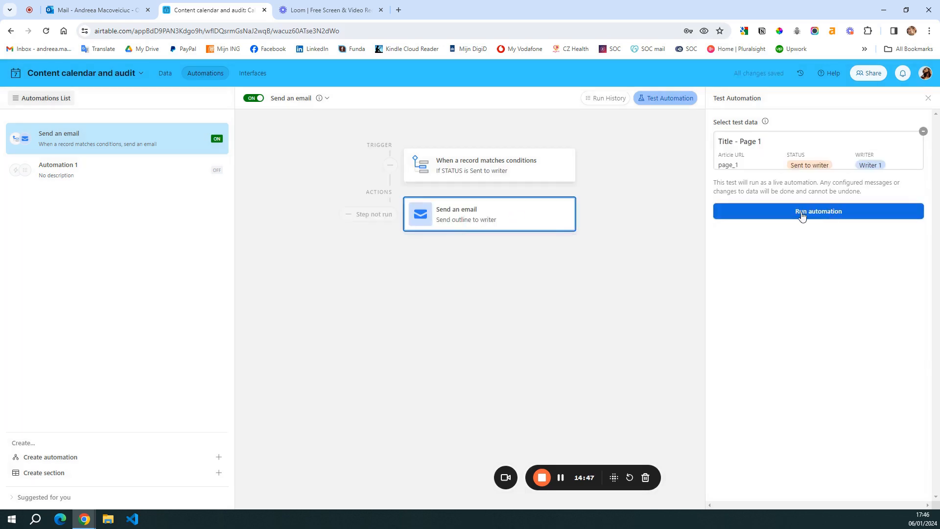
left_click(825, 214)
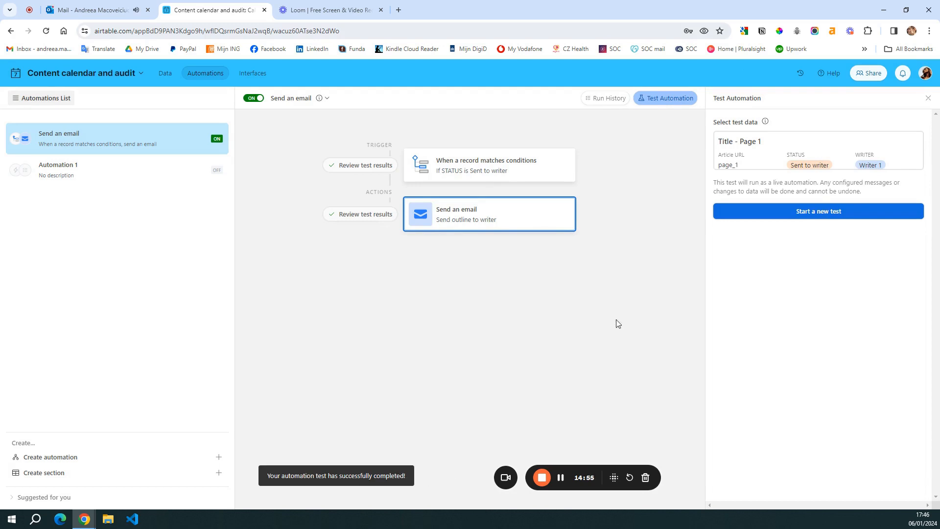
- Switch to the Outlook inbox and read the newly received "New outline ready - Title - Page 1" email
left_click(99, 12)
left_click(213, 170)
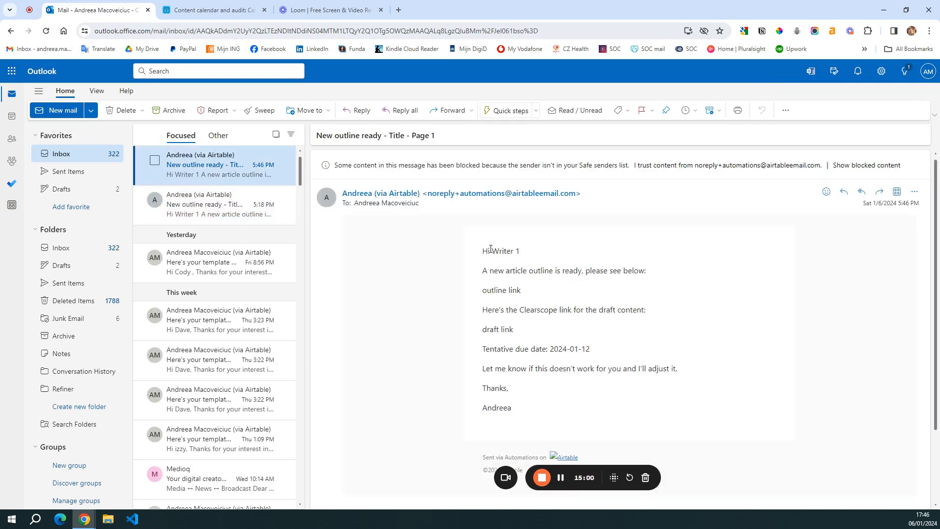
left_click_drag(490, 248, 551, 410)
left_click(462, 369)
- Return to the Airtable base and view the interface dashboard's funnel totals and content type charts
left_click(216, 11)
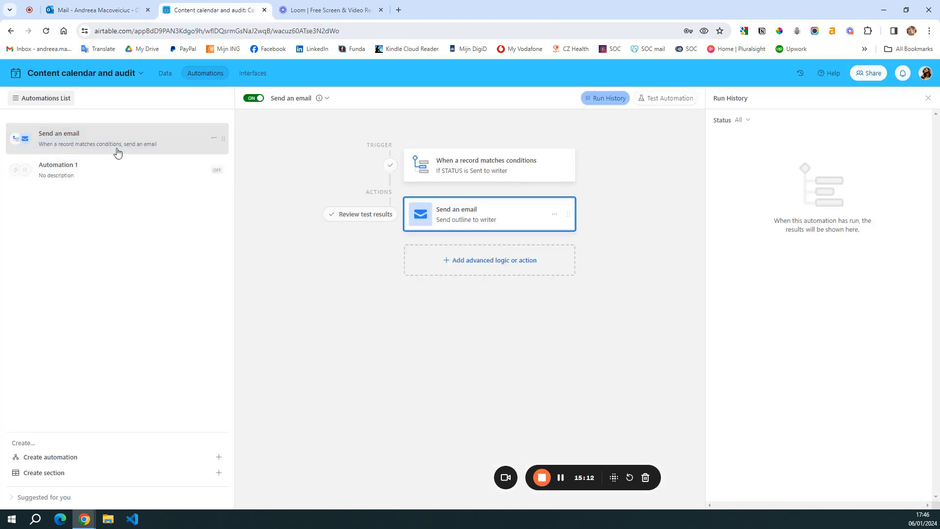
left_click(252, 74)
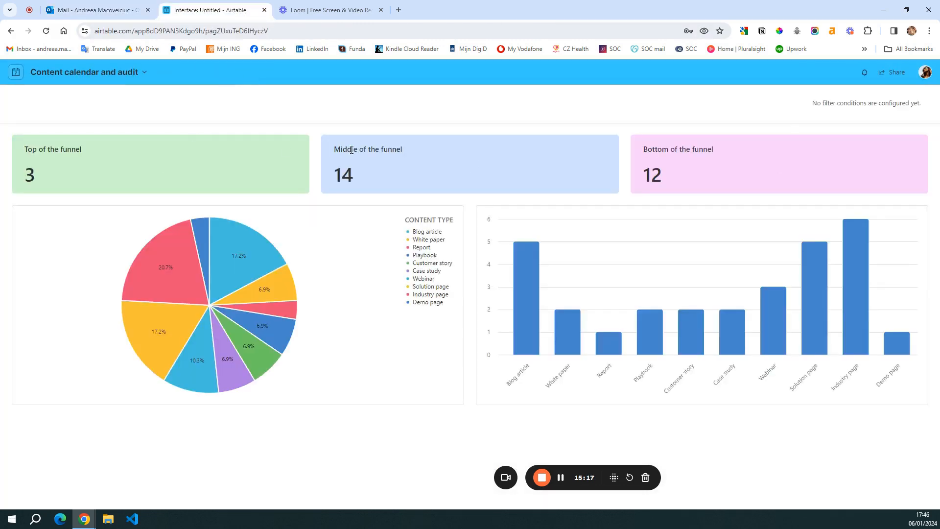
mouse_move(540, 262)
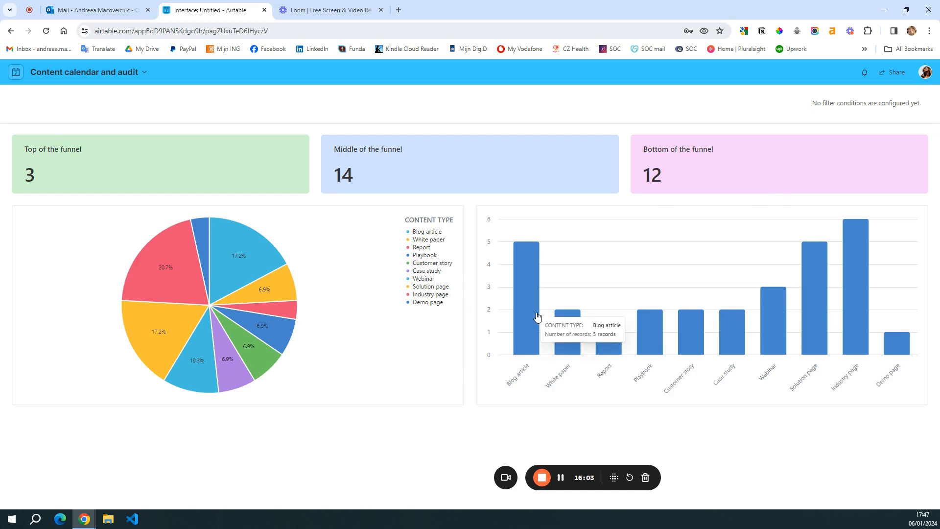
- Open the interface dashboard for editing and add a chart element in a new row below the existing content type charts
mouse_move(539, 336)
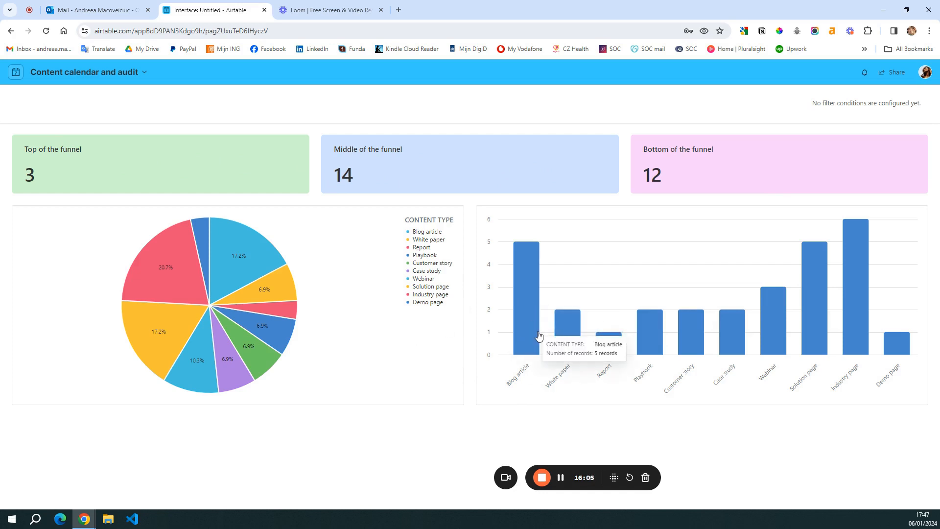
left_click(144, 75)
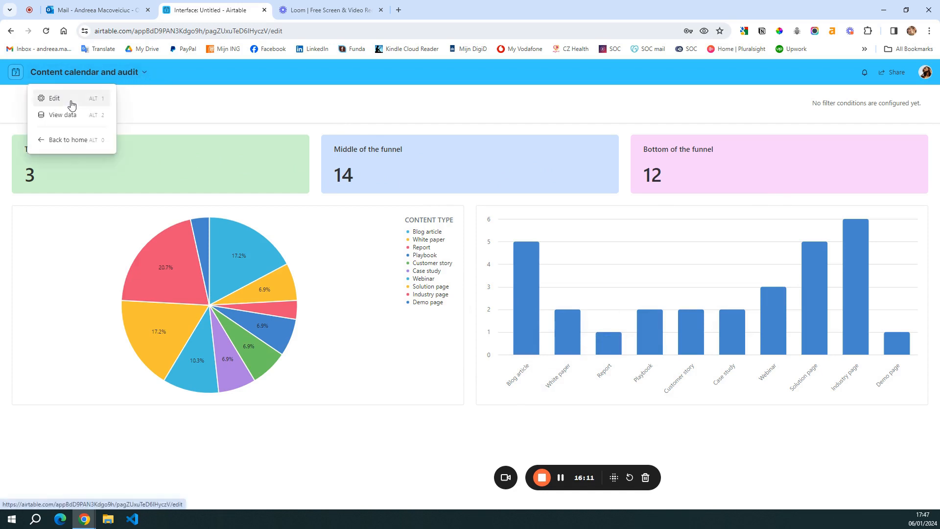
left_click(71, 100)
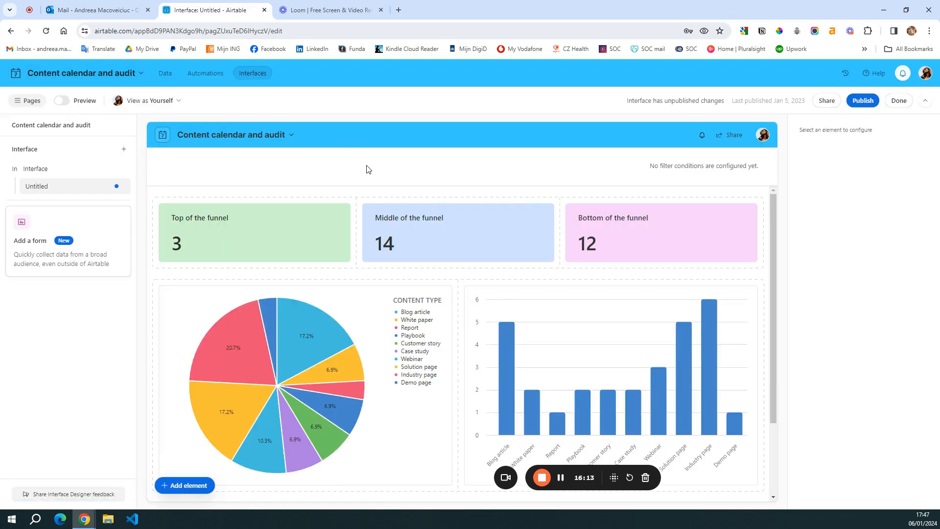
scroll(367, 220, "down", 2)
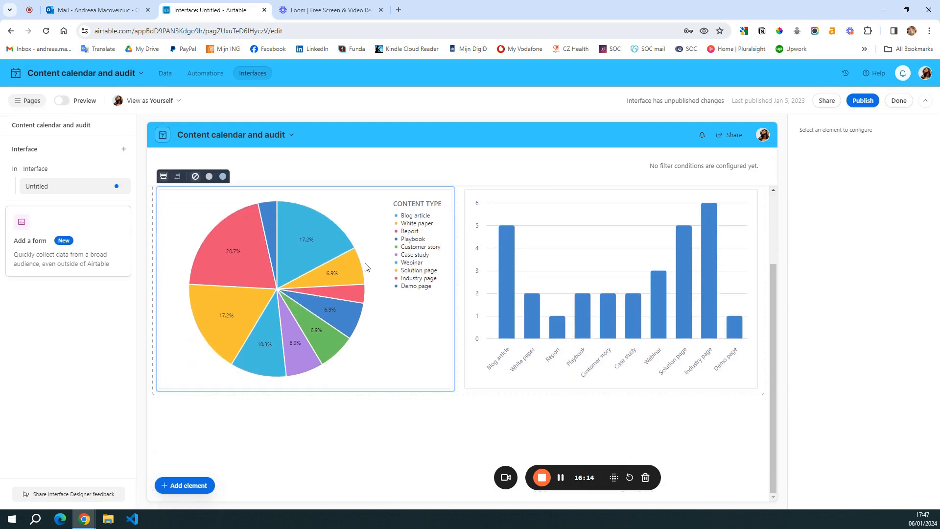
left_click(185, 485)
scroll(305, 395, "down", 4)
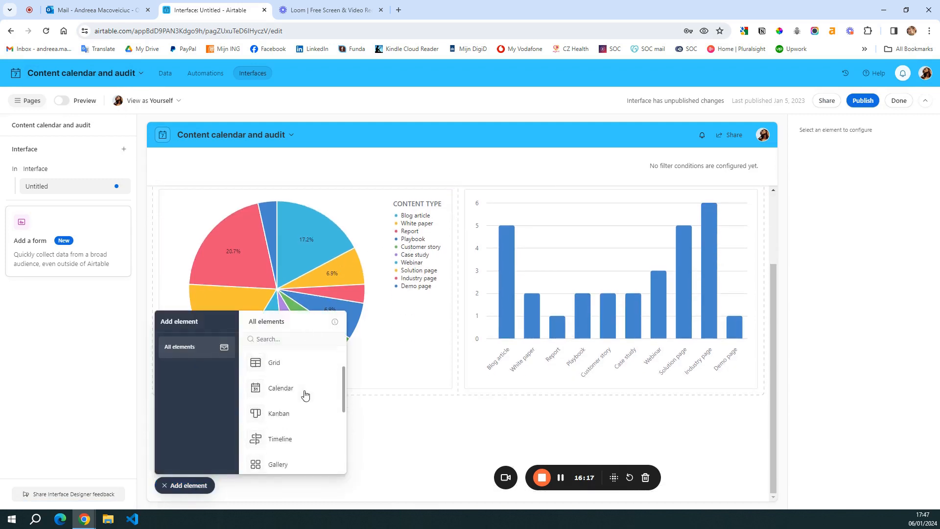
left_click(302, 427)
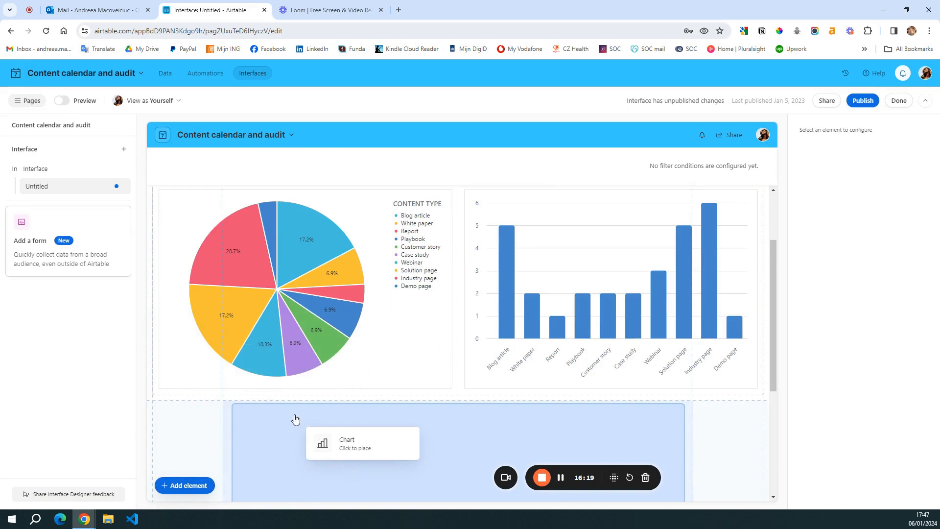
scroll(293, 418, "down", 4)
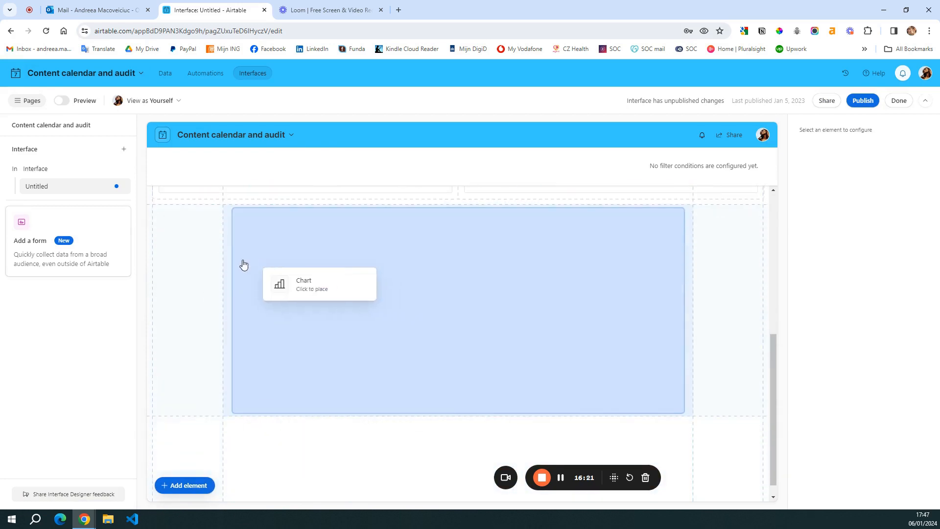
left_click(189, 259)
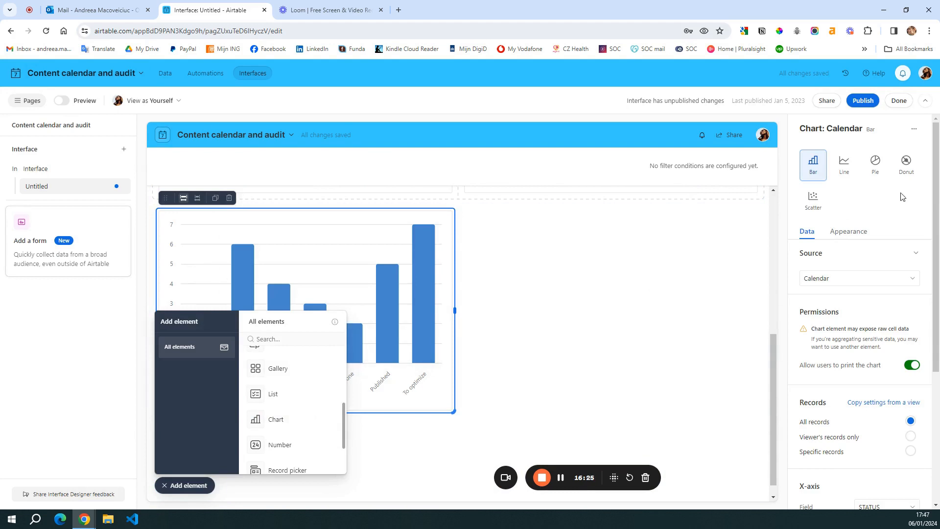
left_click(165, 485)
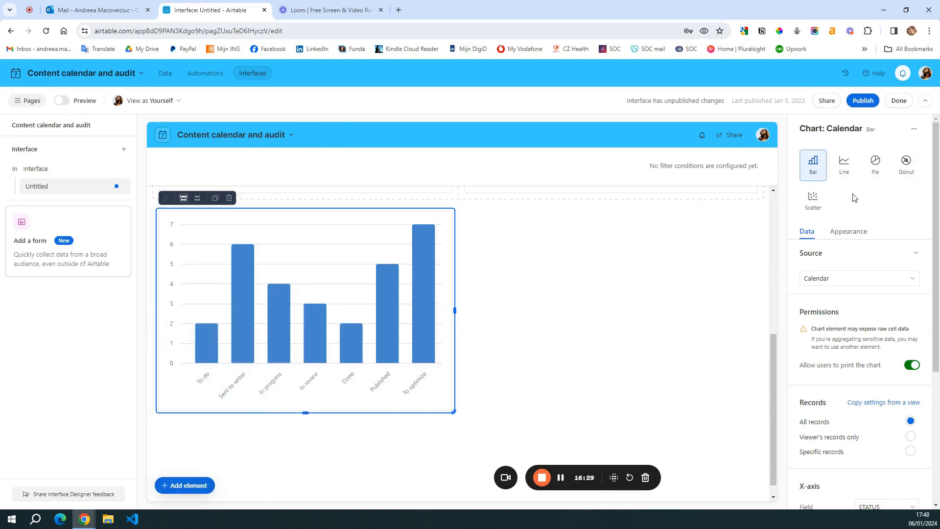
- Turn the new chart into a pie chart with MONTH as its categories field, and inspect its monthly slices
left_click(883, 168)
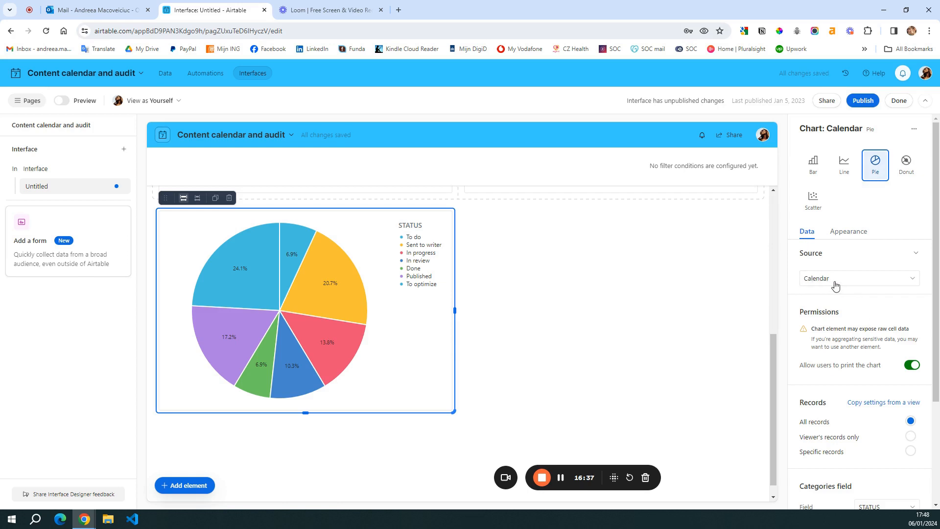
scroll(834, 286, "down", 3)
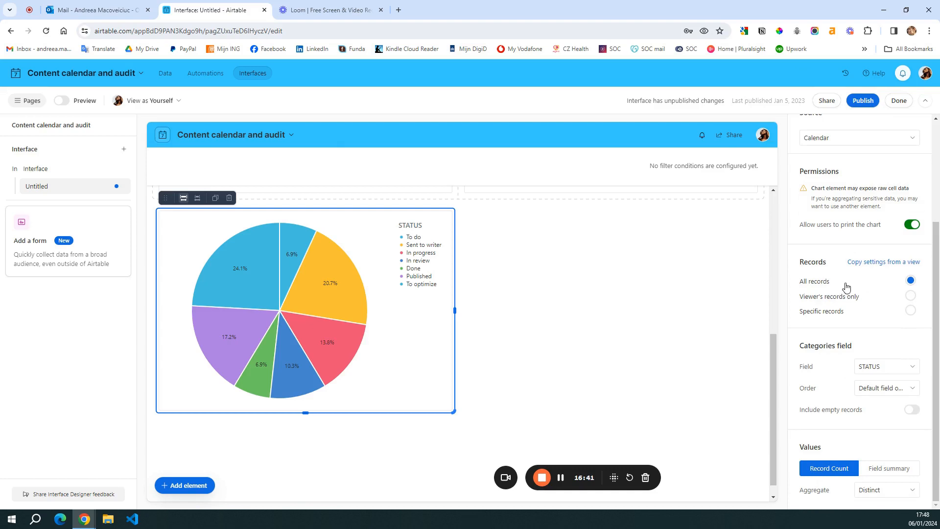
left_click(864, 366)
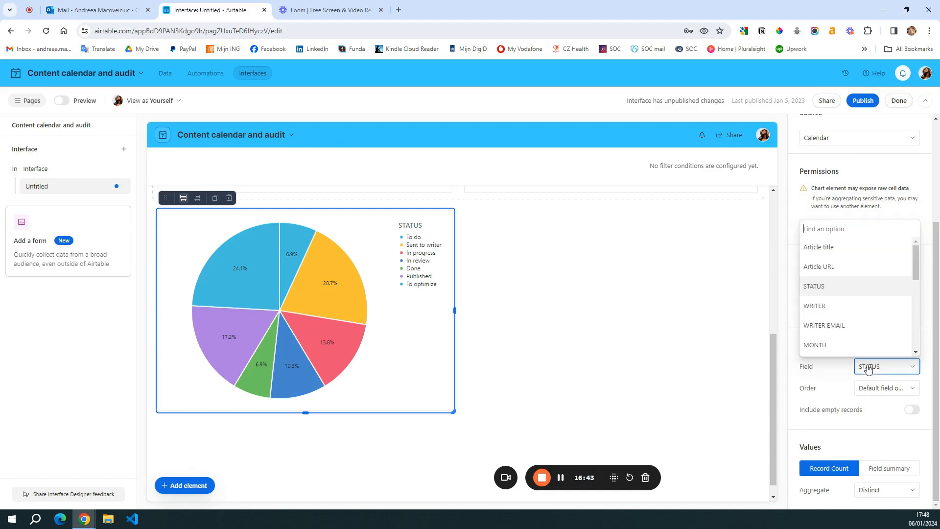
left_click(841, 349)
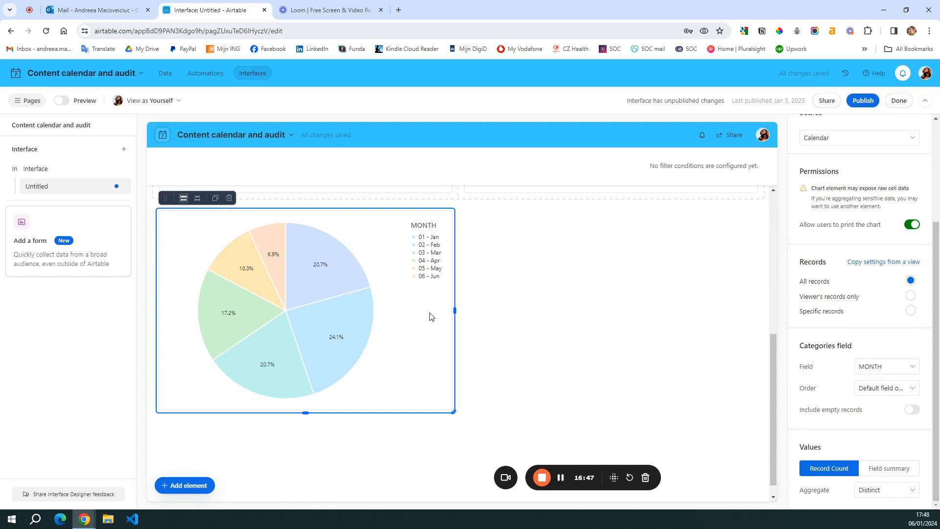
mouse_move(334, 273)
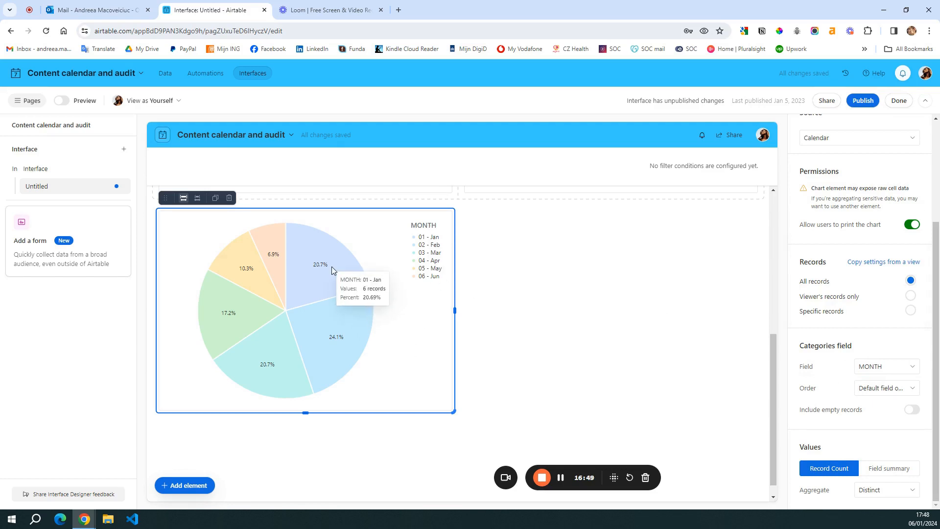
mouse_move(340, 313)
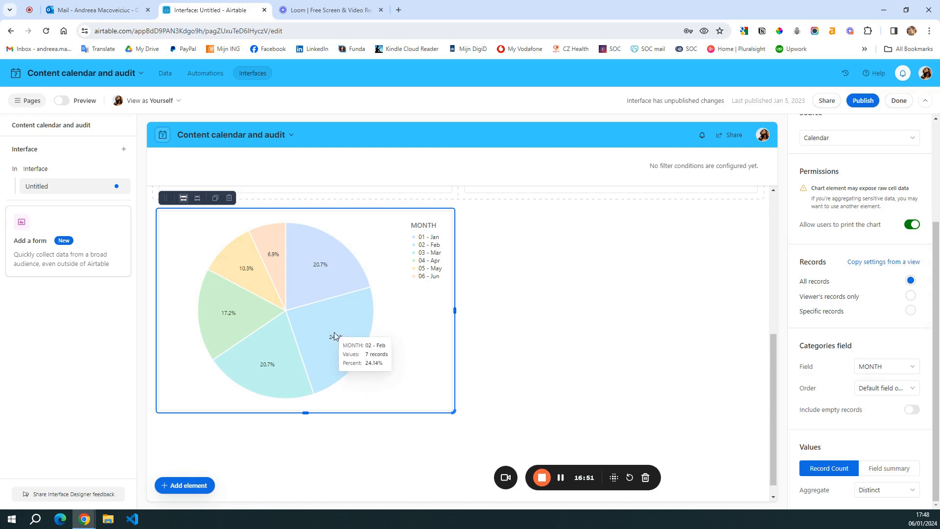
mouse_move(267, 345)
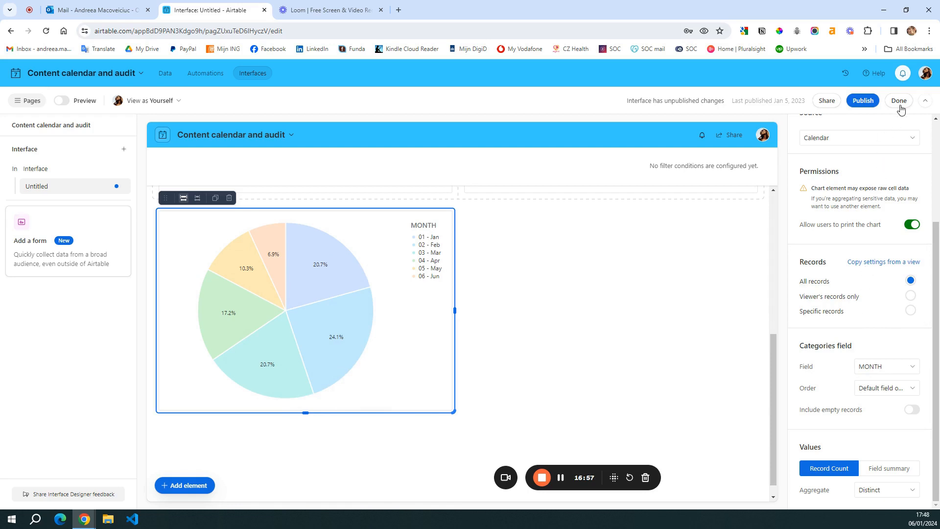
- Publish the changes to the Interface and review the published dashboard down to the month pie chart
left_click(863, 102)
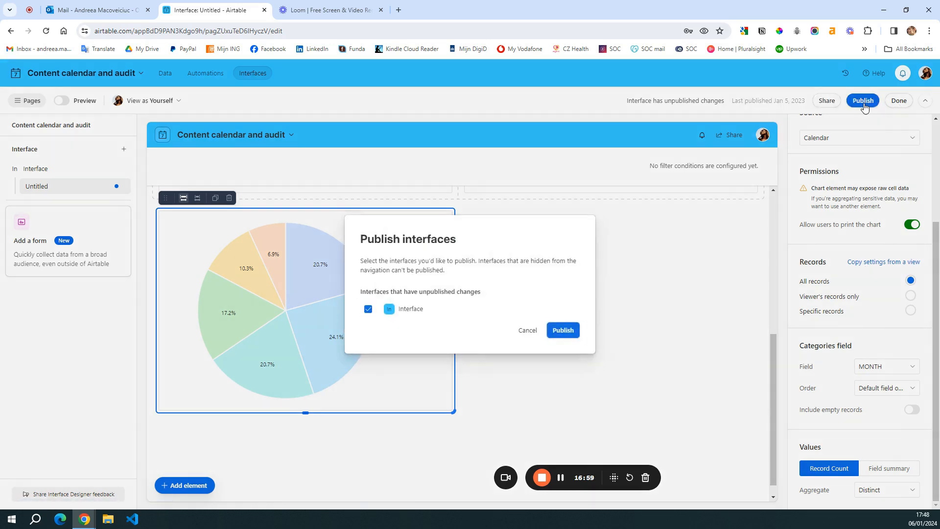
left_click(561, 330)
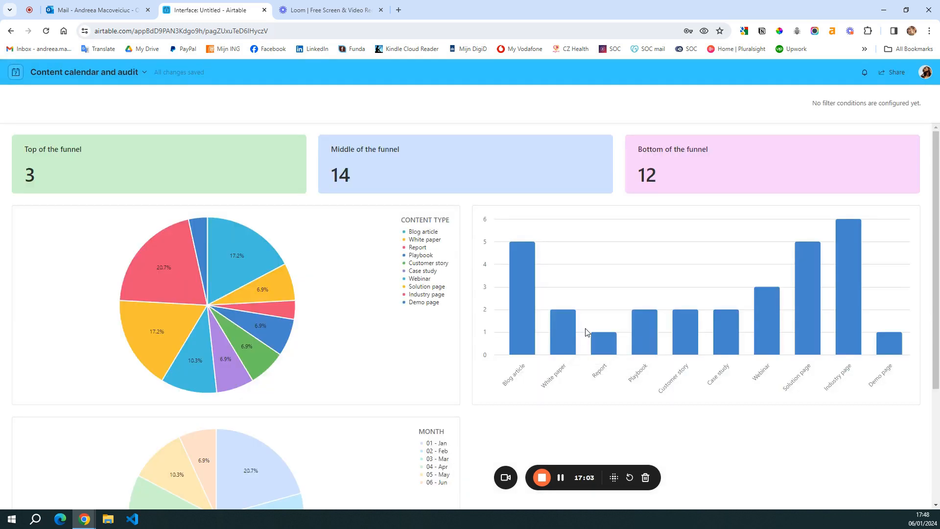
scroll(587, 332, "down", 4)
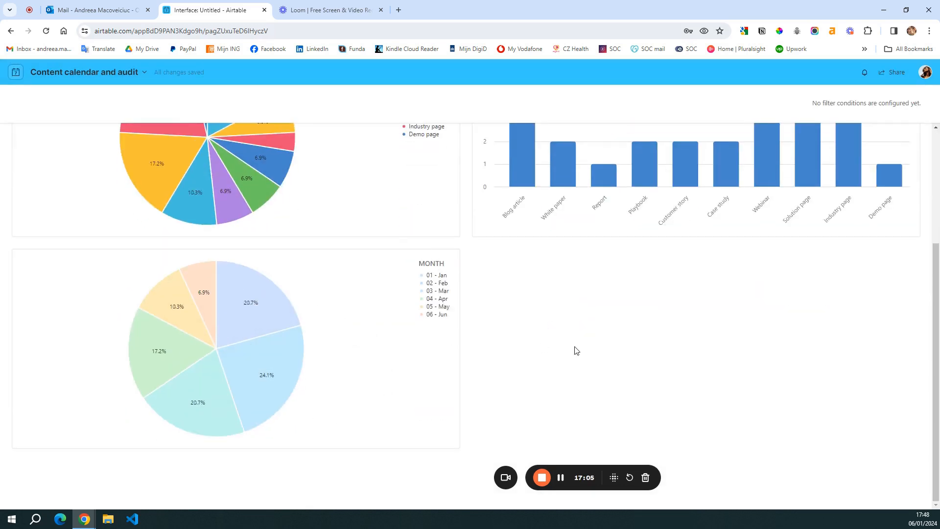
scroll(579, 351, "up", 4)
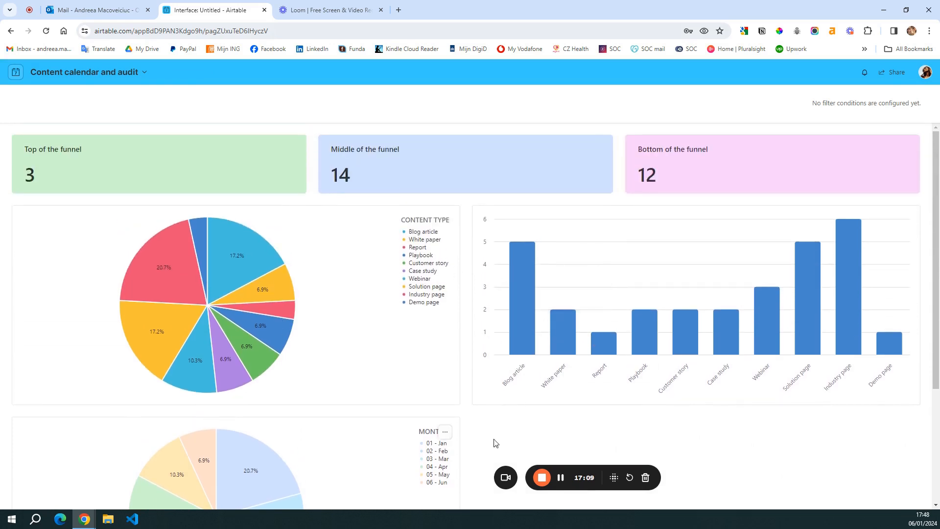
scroll(507, 333, "down", 3)
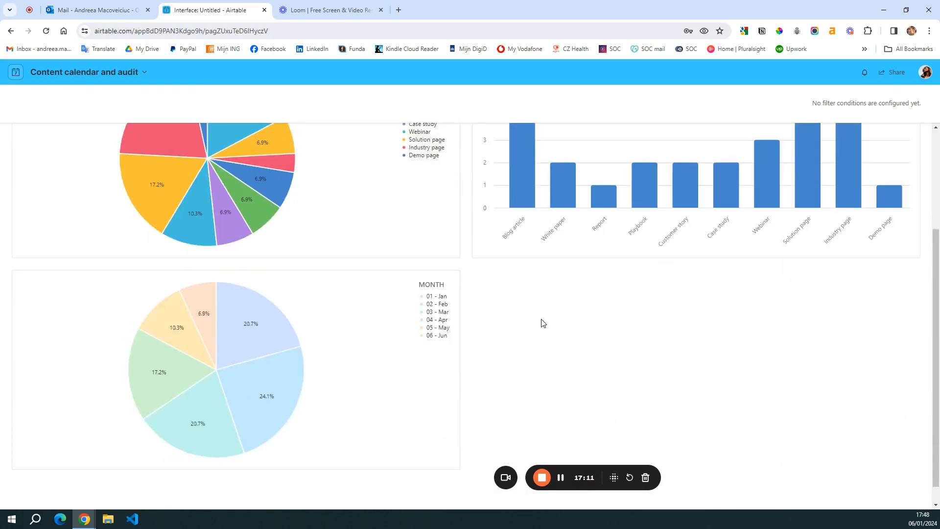
scroll(436, 240, "up", 3)
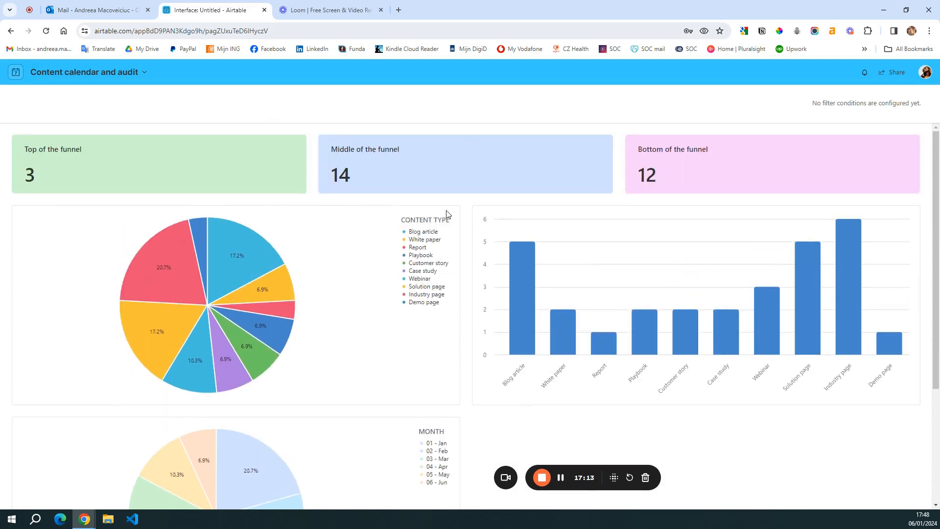
- Return to the base's data, check the Calendar grid's grouping fields and expand the 01 - Jan group
left_click(145, 75)
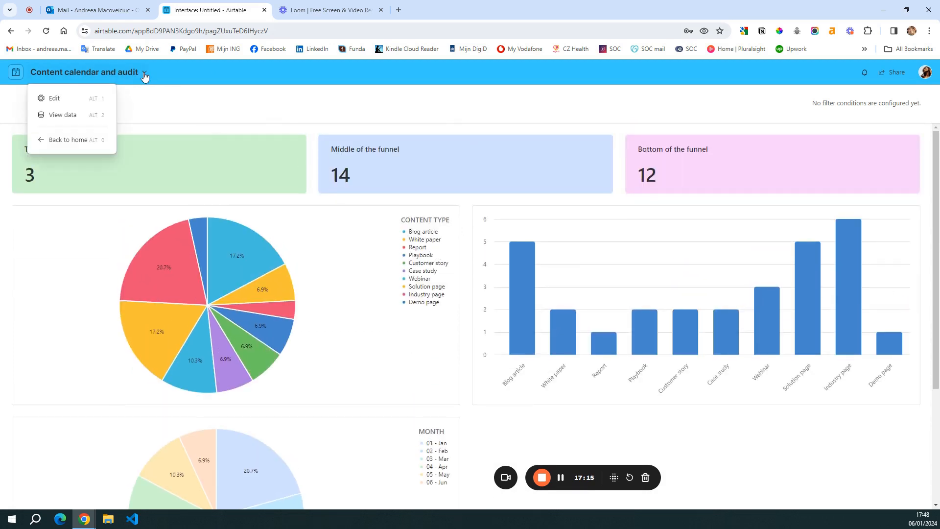
left_click(74, 119)
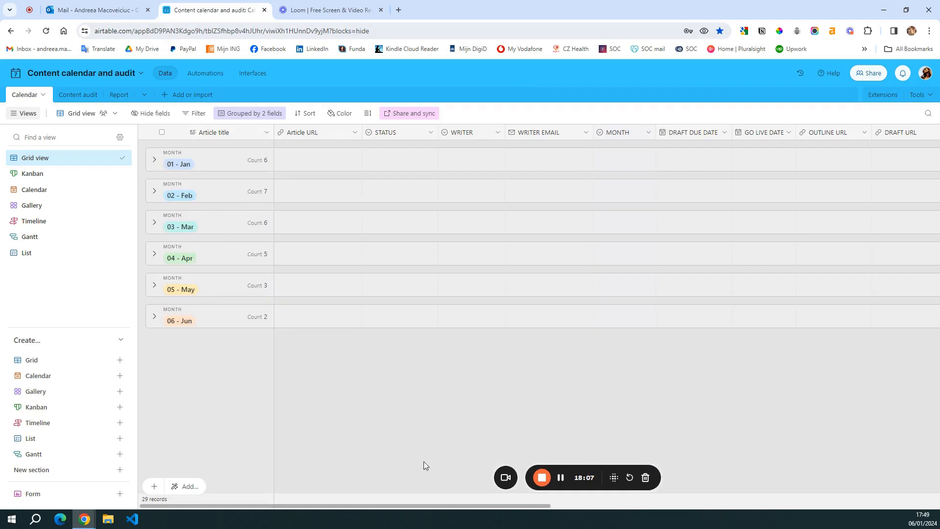
left_click(248, 114)
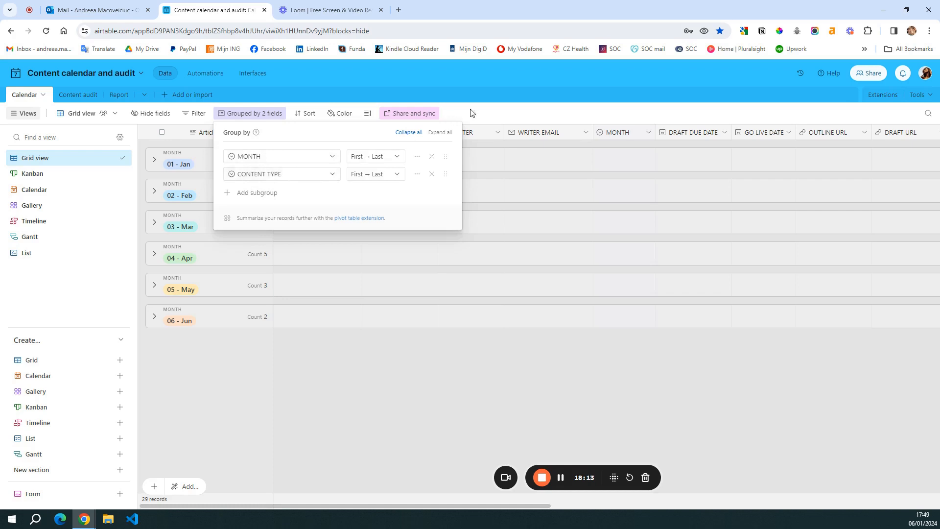
key("Escape")
left_click(247, 167)
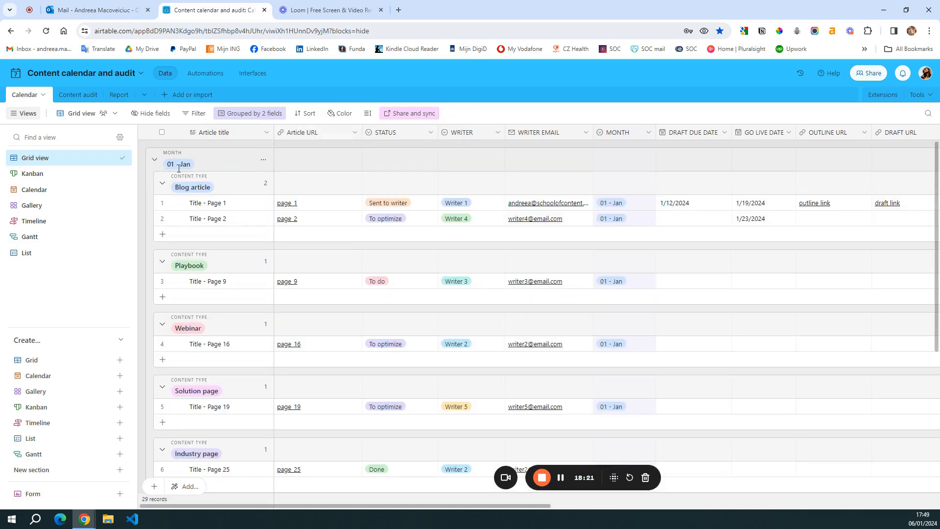
- Collapse and re-expand the Blog article and Playbook subgroups under 01 - Jan, and look through January's content types
left_click(162, 182)
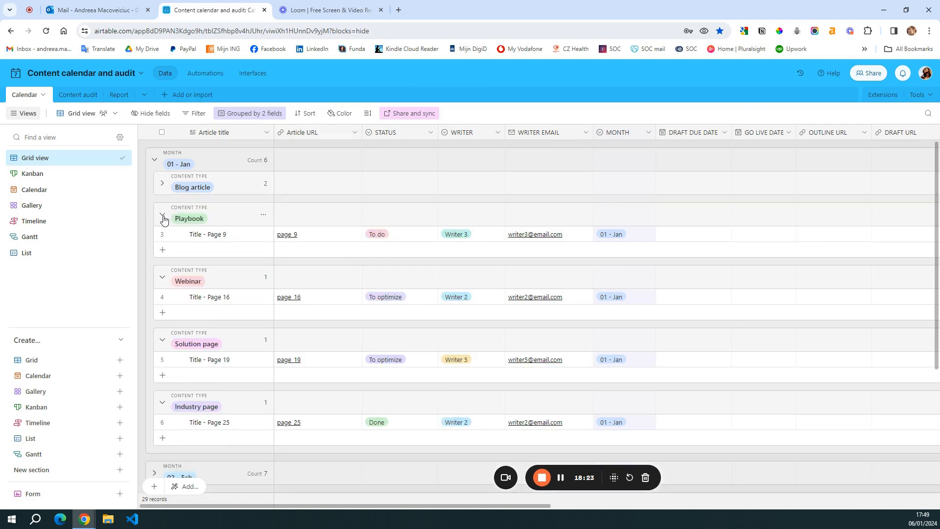
left_click(162, 216)
left_click(163, 249)
left_click(163, 248)
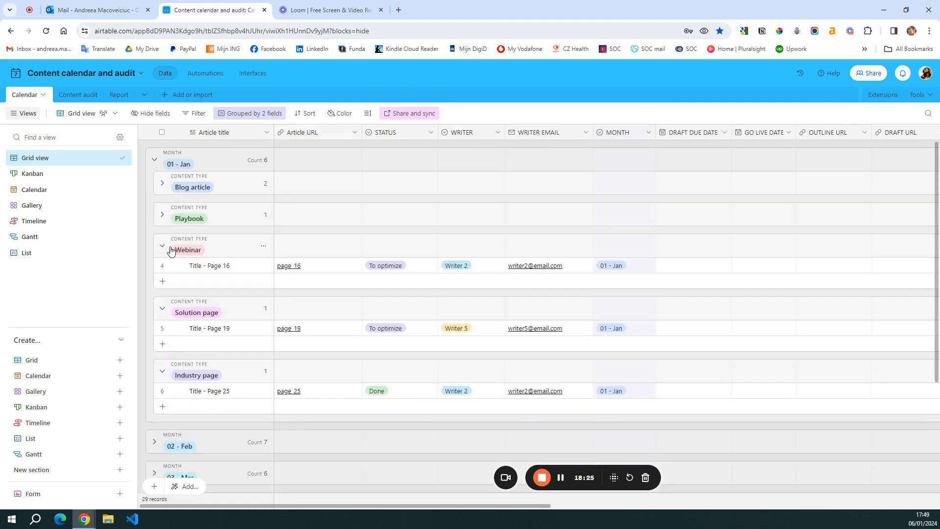
left_click(162, 215)
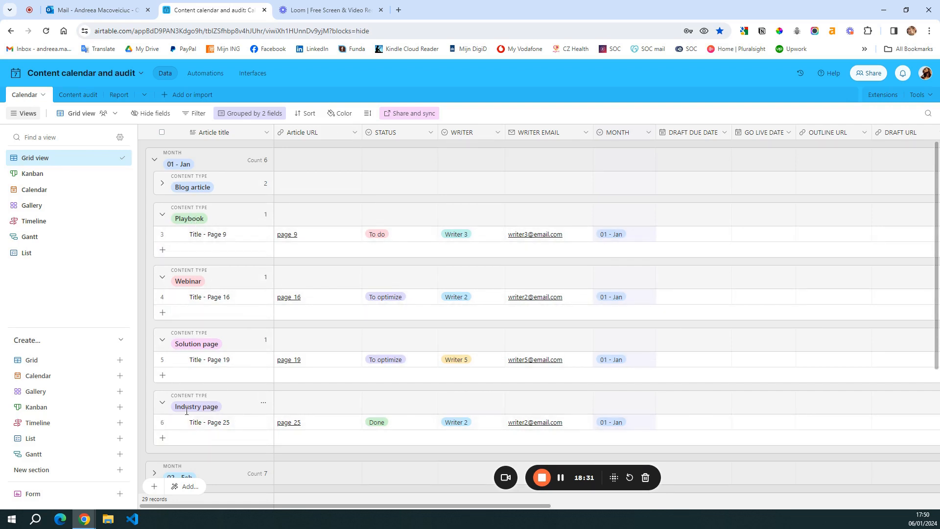
left_click(163, 185)
scroll(260, 189, "down", 2)
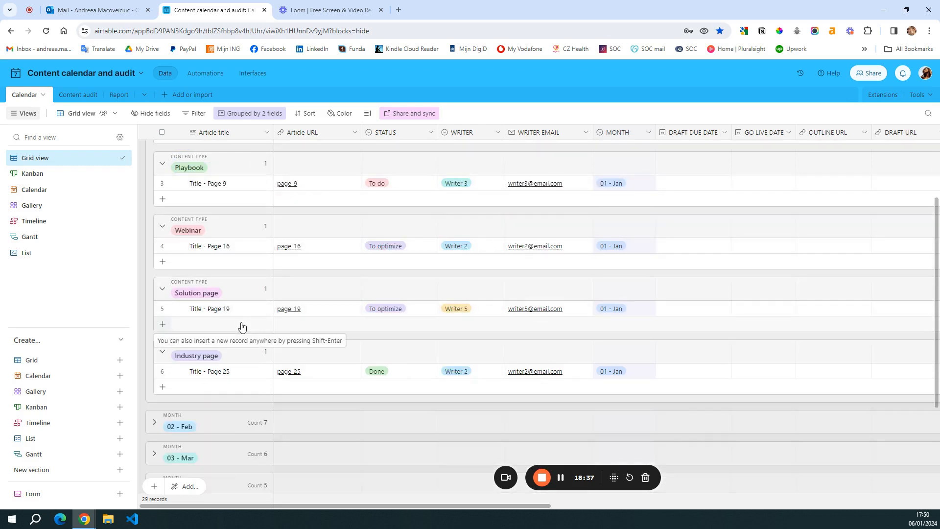
scroll(282, 327, "up", 1)
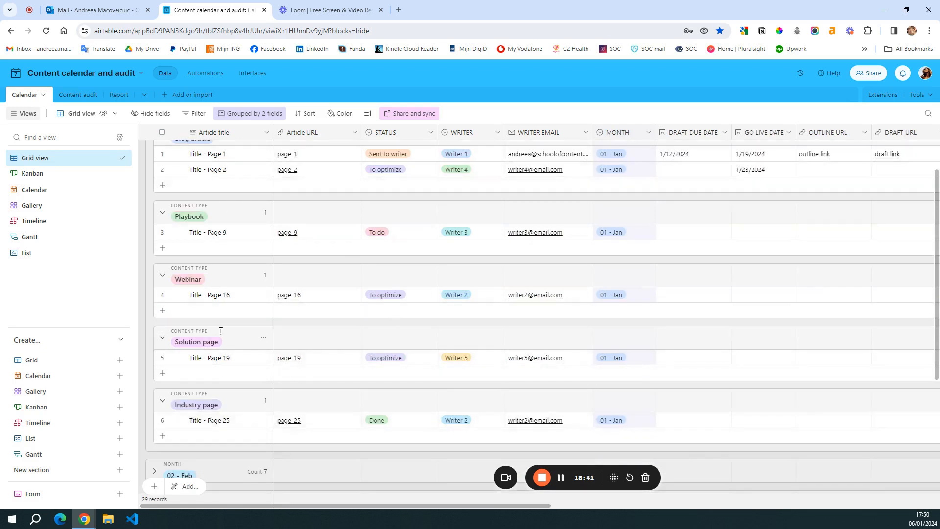
scroll(338, 299, "up", 1)
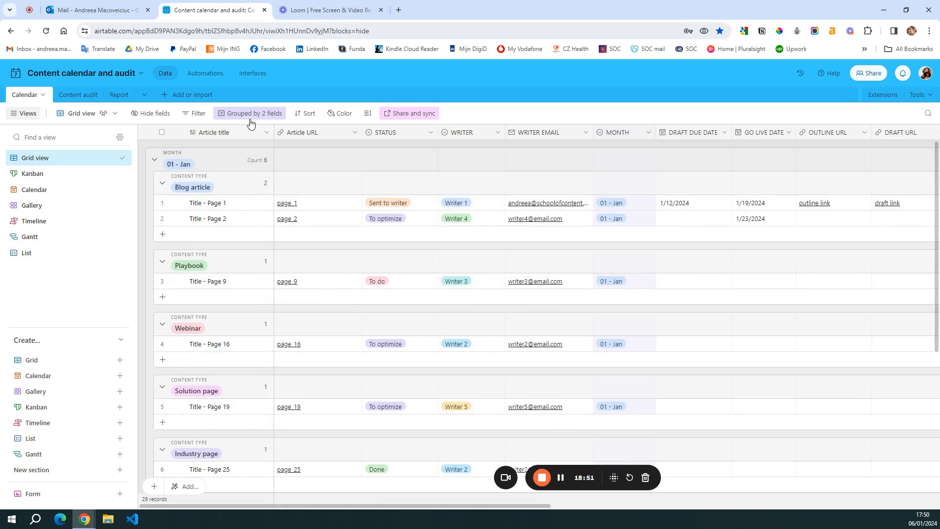
- Check the grid view's filter options without adding a condition, and look at the date, URL and content columns
left_click(194, 117)
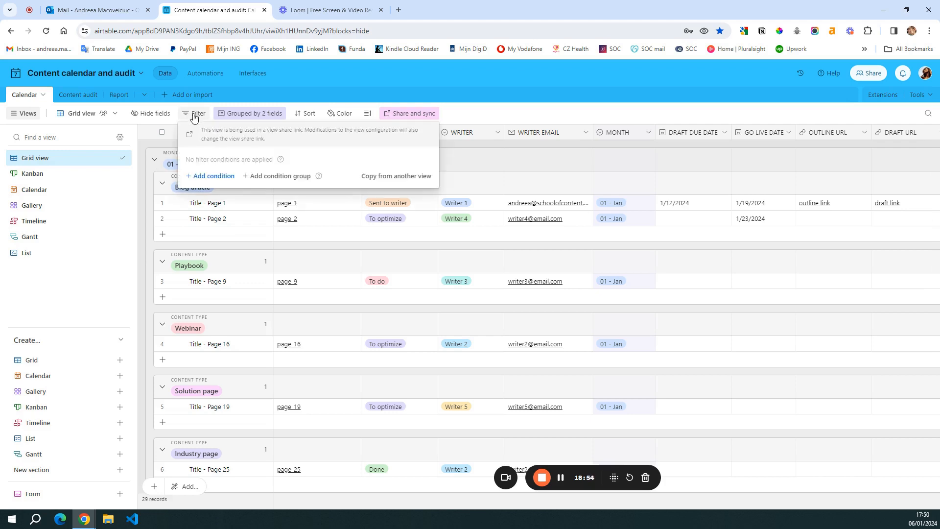
left_click(367, 82)
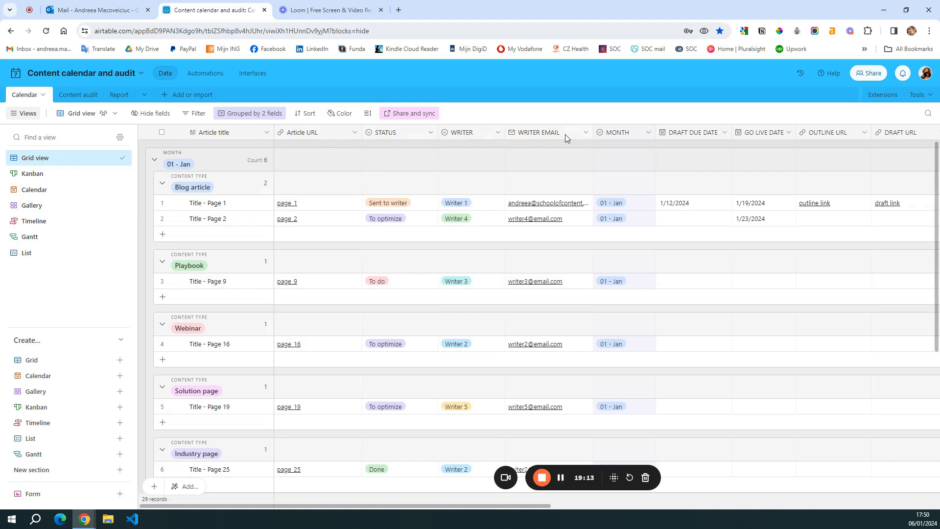
scroll(565, 135, "right", 4)
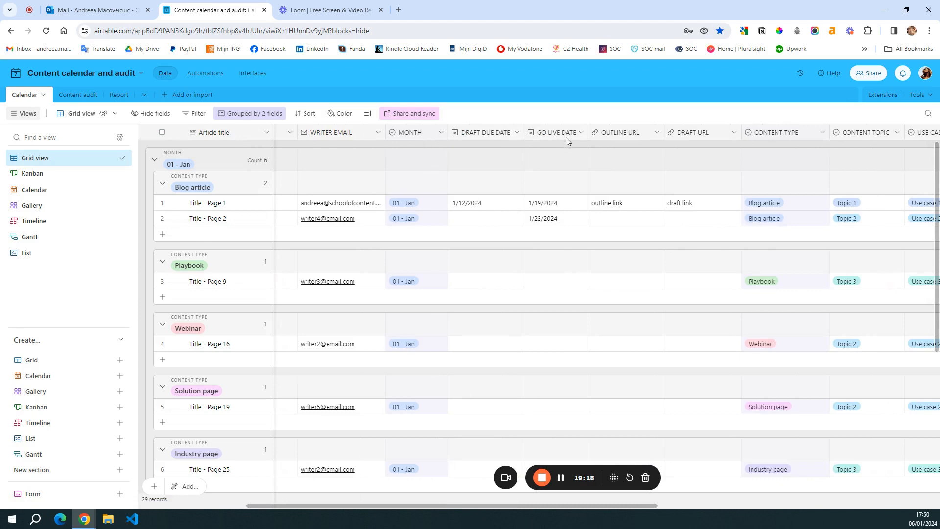
- Look across the Calendar grid's remaining columns, and review the STATUS field's single-select options without editing them
left_click_drag(470, 506, 565, 509)
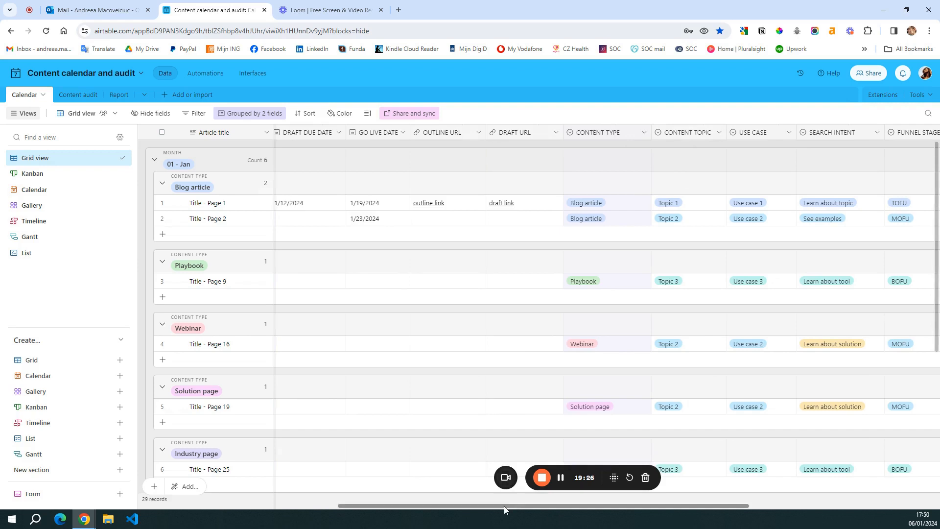
left_click_drag(504, 506, 660, 519)
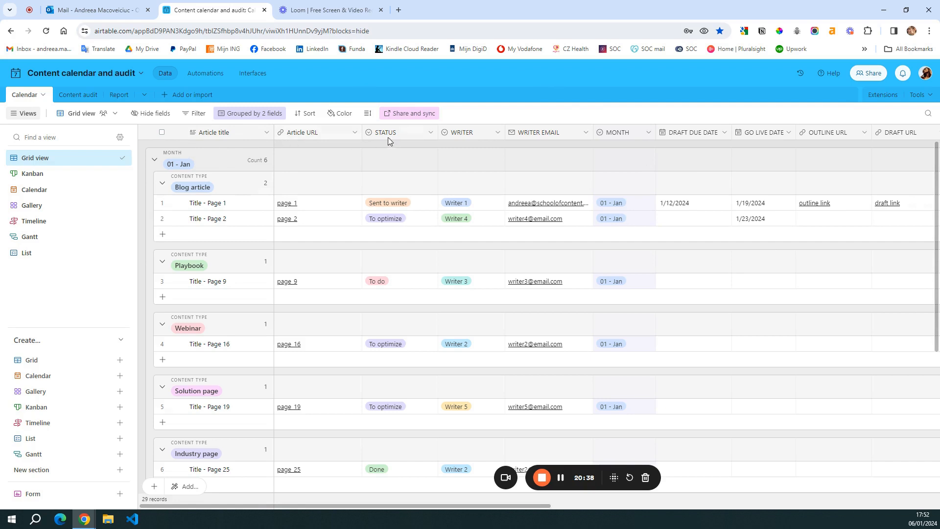
left_click(370, 133)
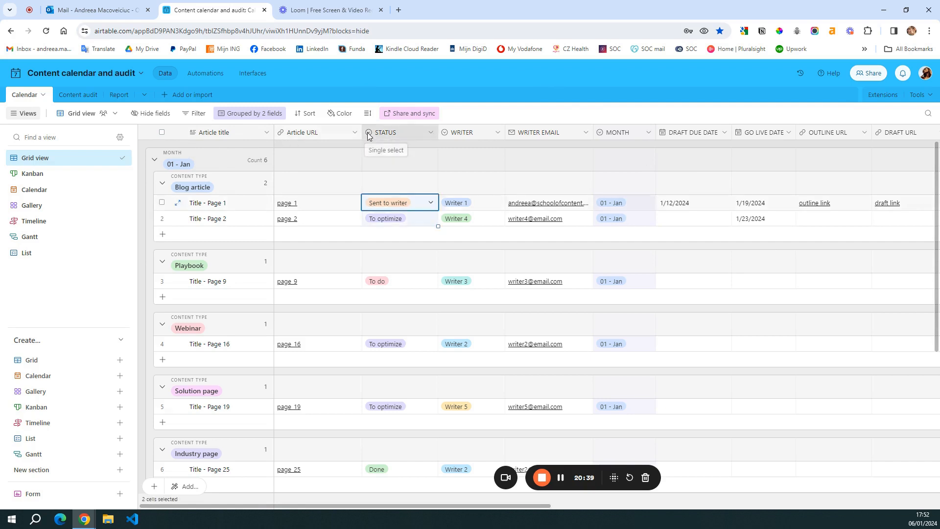
left_click(432, 133)
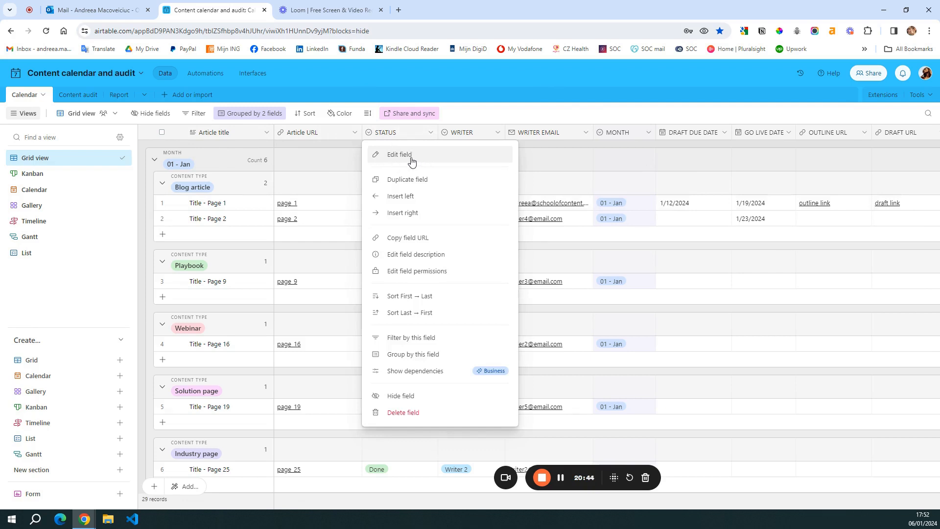
left_click(415, 160)
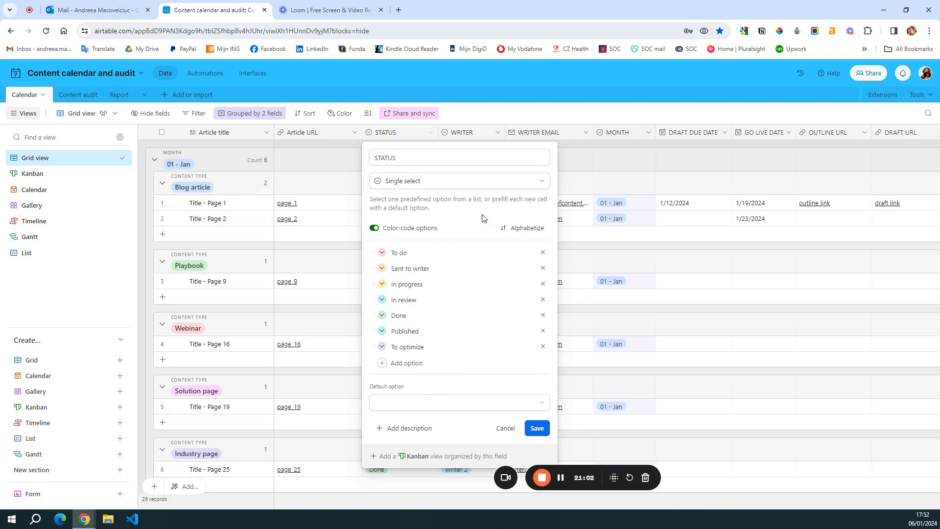
left_click(508, 110)
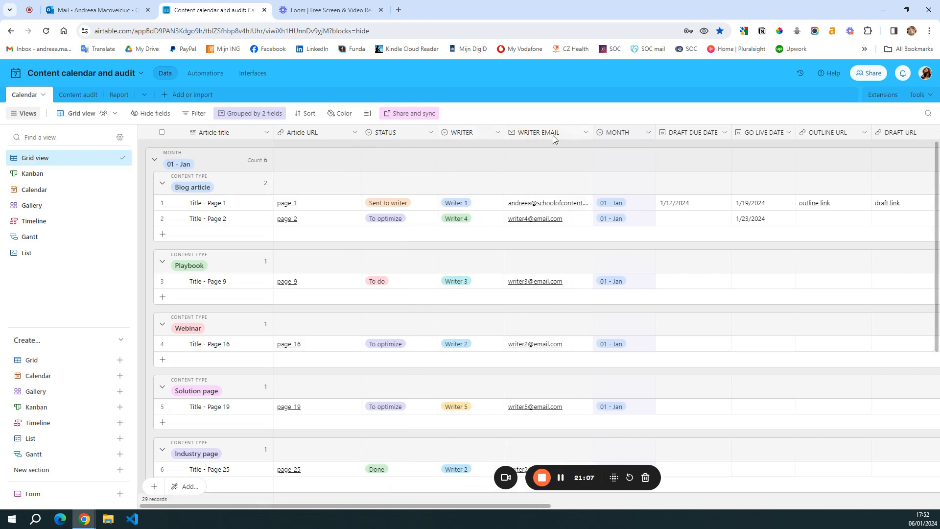
- Look over the month, date and URL columns, collapsing and re-expanding the 01 - Jan group
left_click_drag(396, 506, 526, 523)
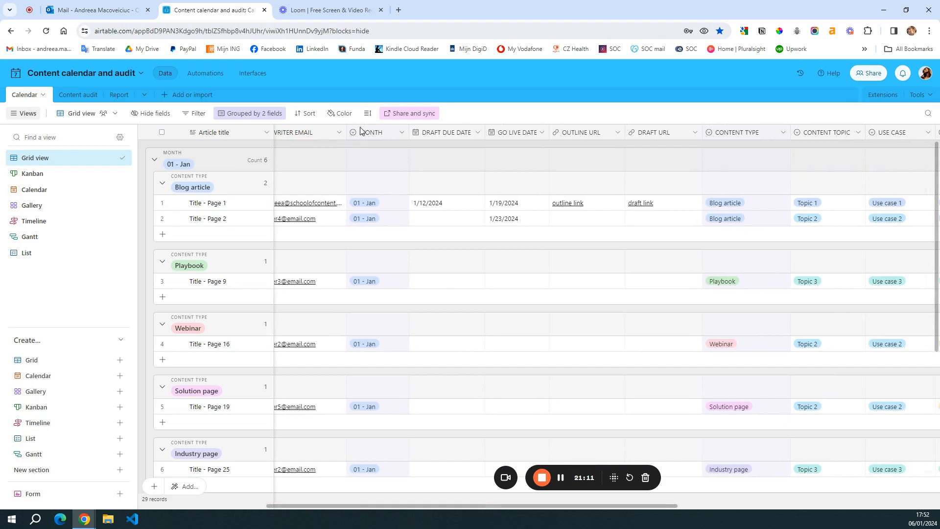
left_click(155, 160)
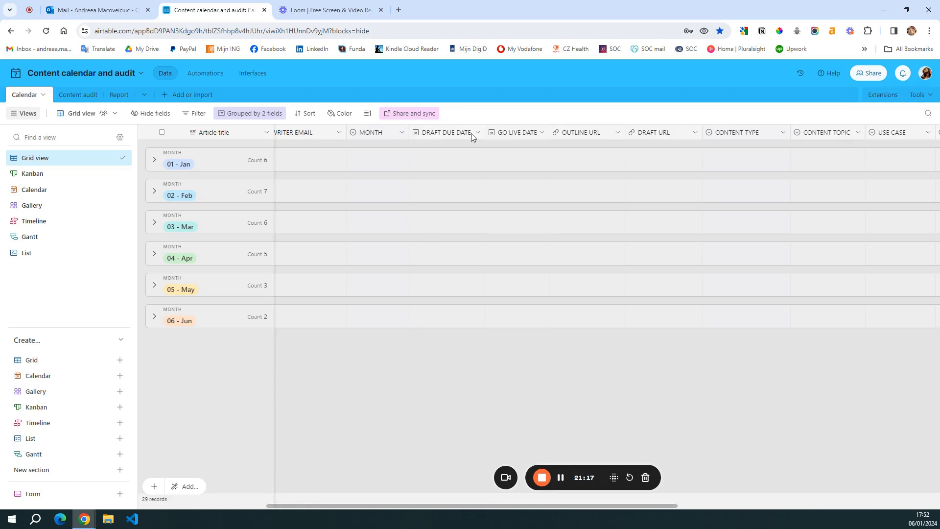
left_click(155, 159)
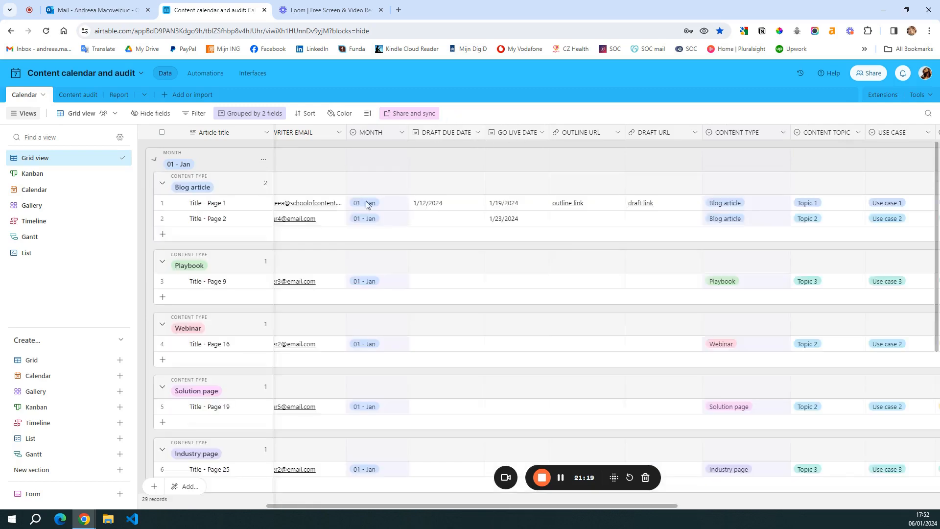
- Review the full list of single-select options in the CONTENT TYPE field's settings and close them without editing
left_click_drag(383, 507, 514, 505)
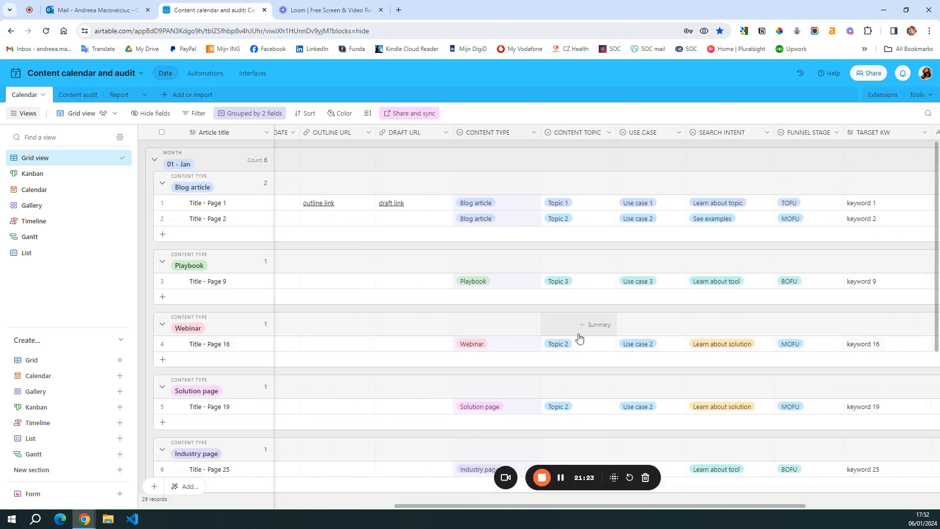
left_click(534, 133)
left_click(495, 156)
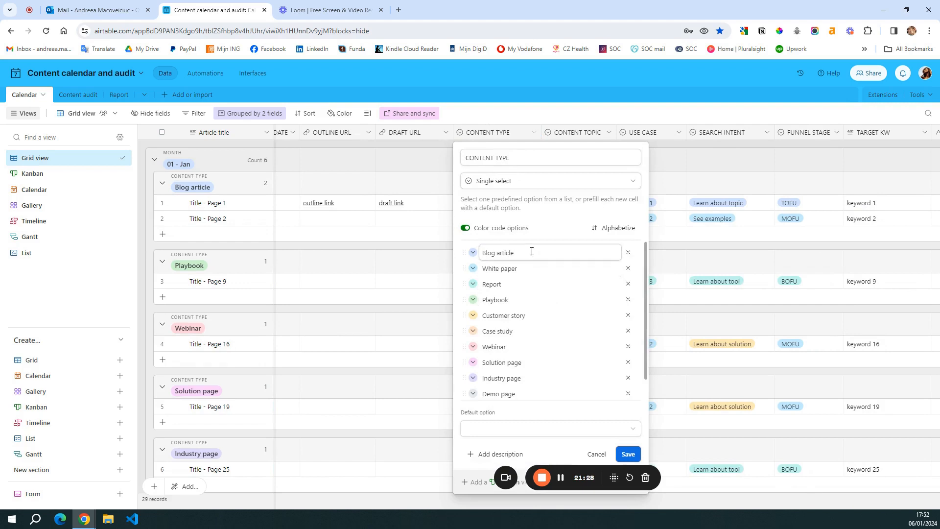
scroll(547, 270, "down", 1)
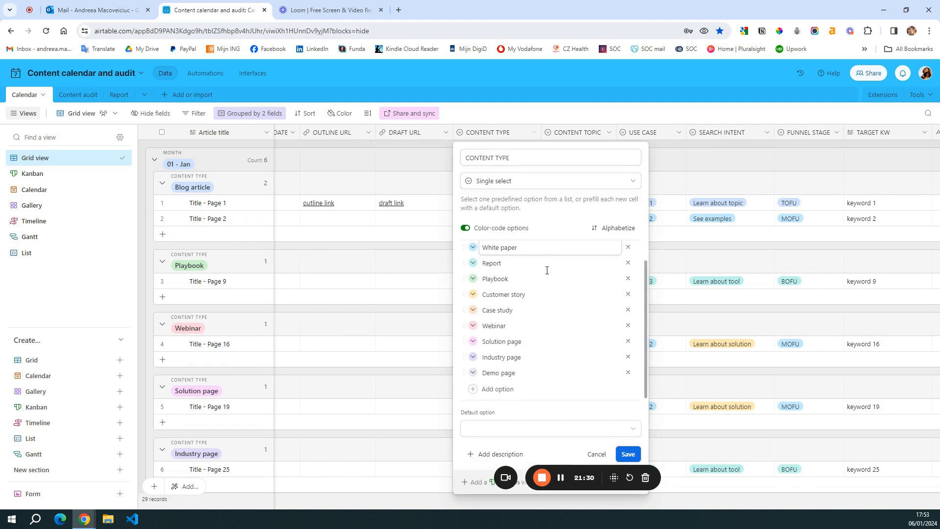
scroll(546, 268, "up", 1)
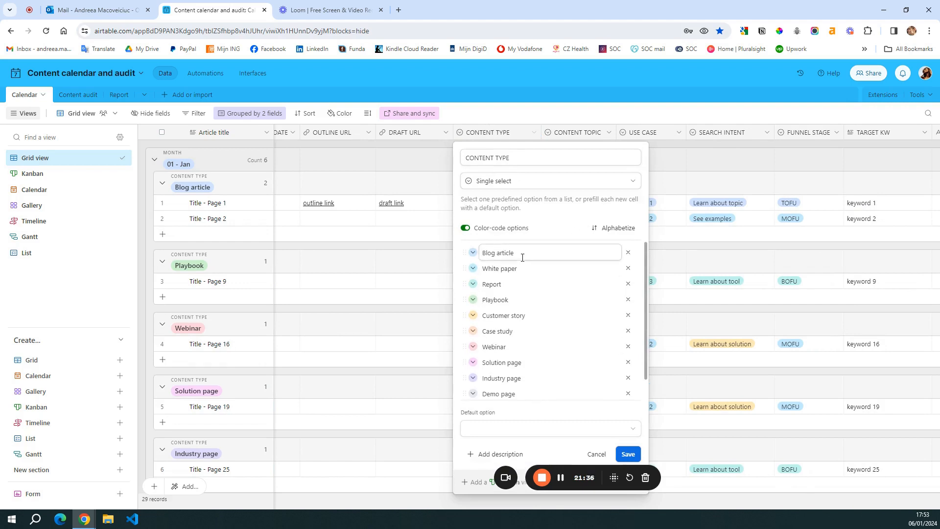
left_click(584, 121)
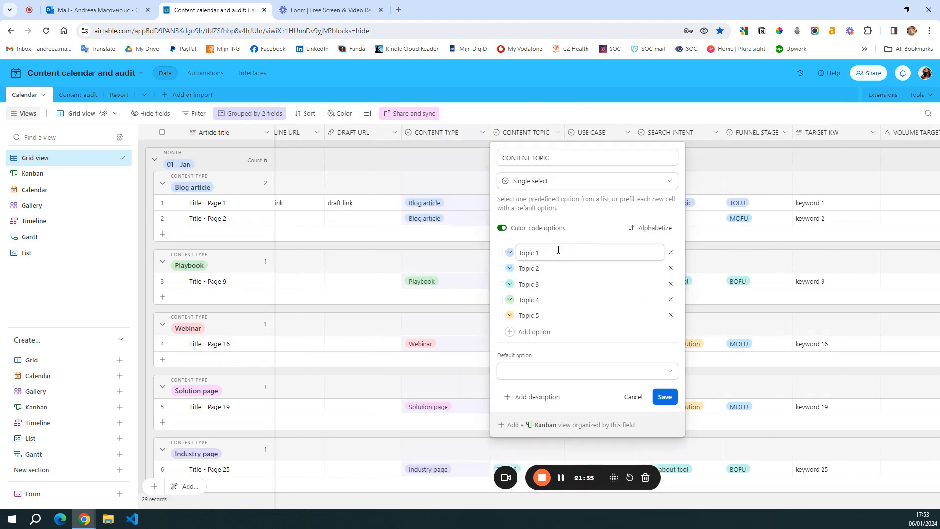
- Review the options of the CONTENT TOPIC and USE CASE fields, saving each field's settings
left_click(665, 397)
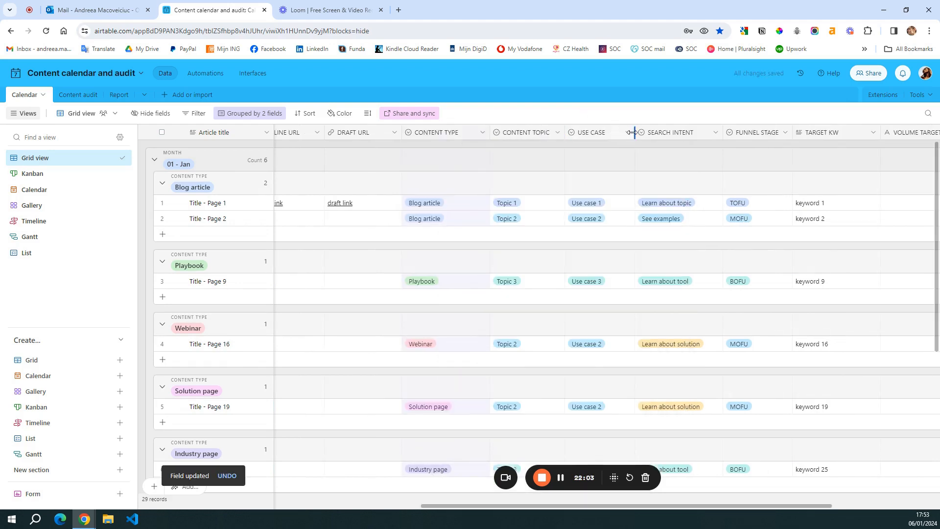
left_click(628, 133)
left_click(601, 156)
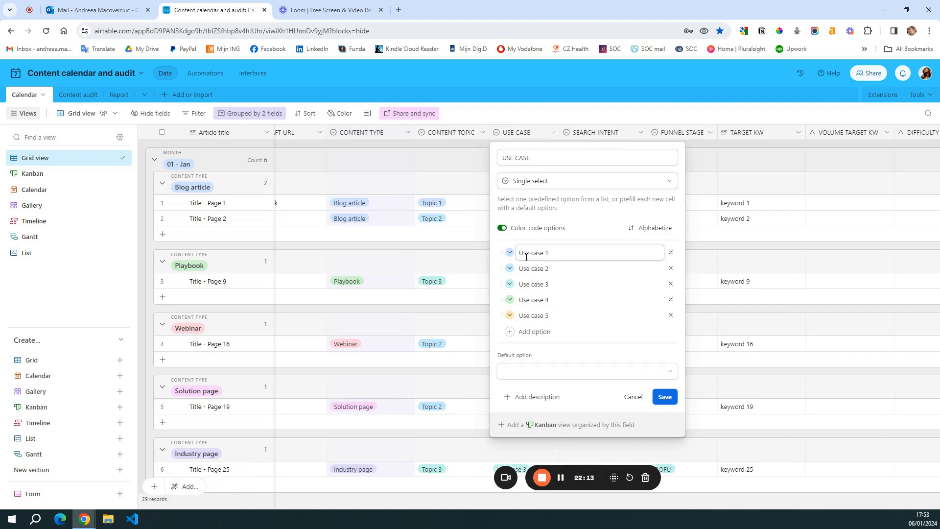
left_click(665, 397)
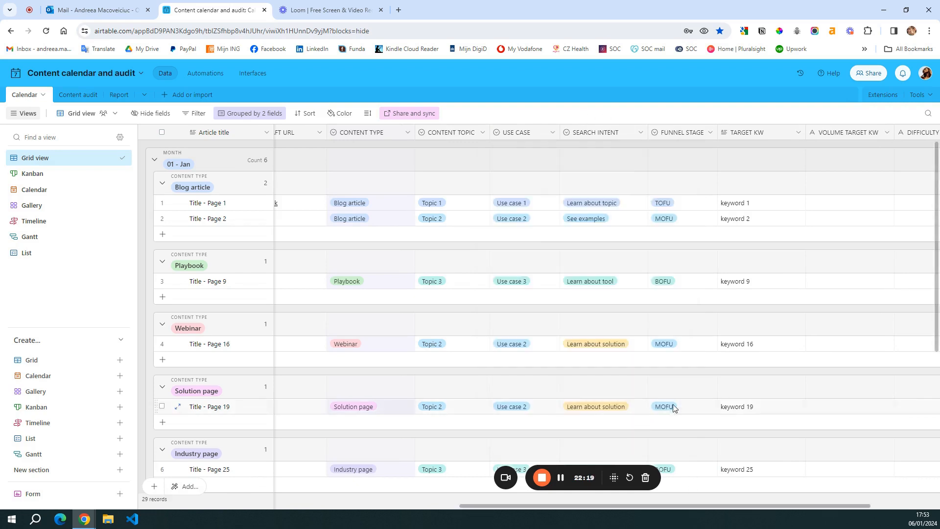
- Review the SEARCH INTENT field's single-select options and save the field's settings
left_click(639, 133)
left_click(608, 157)
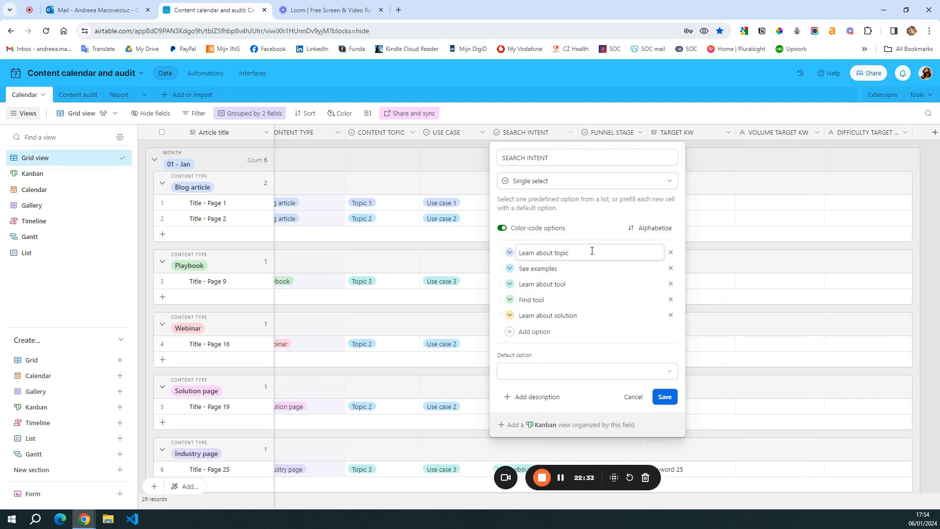
left_click(666, 397)
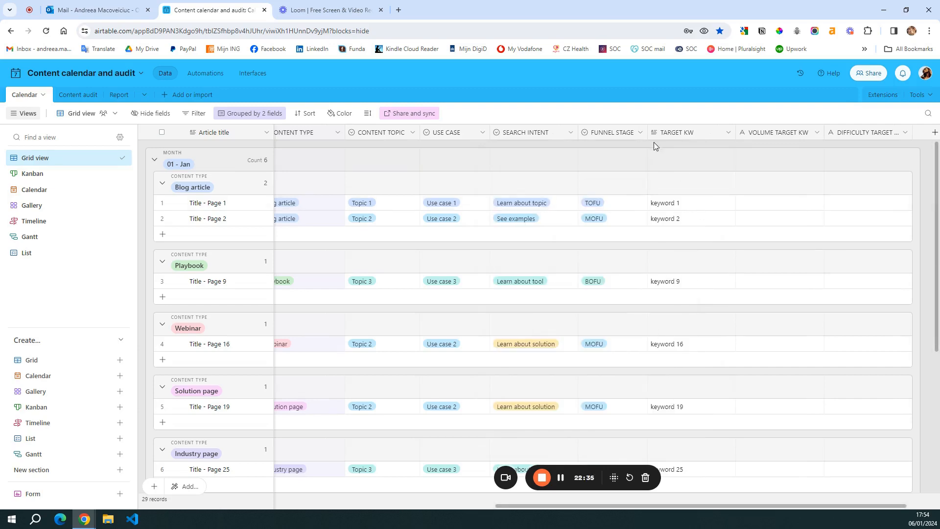
- Review the FUNNEL STAGE field's options, save its settings and return to the grid's first columns
left_click(640, 132)
left_click(624, 157)
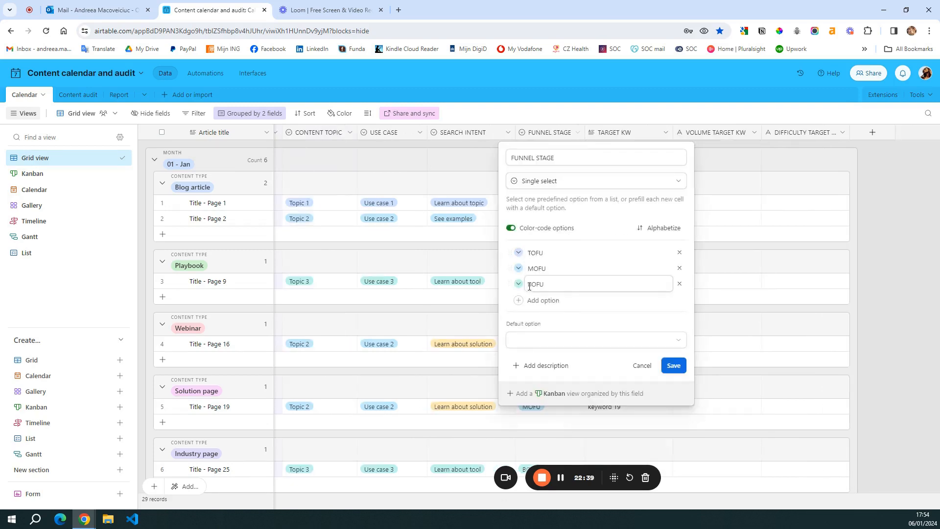
left_click(674, 367)
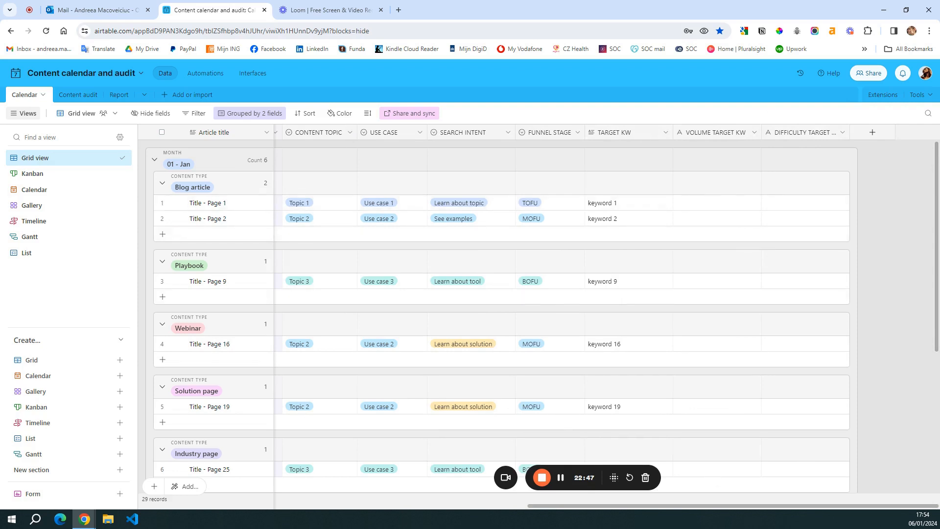
left_click_drag(712, 504, 310, 507)
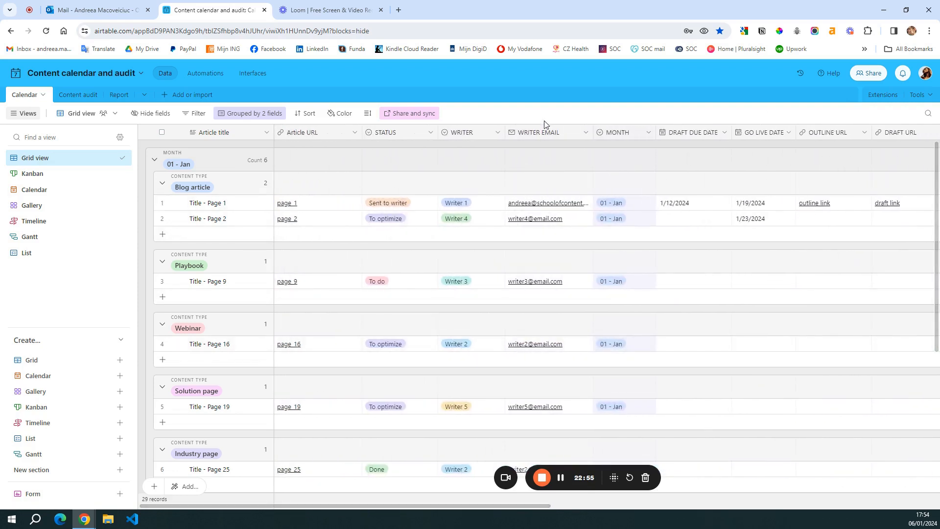